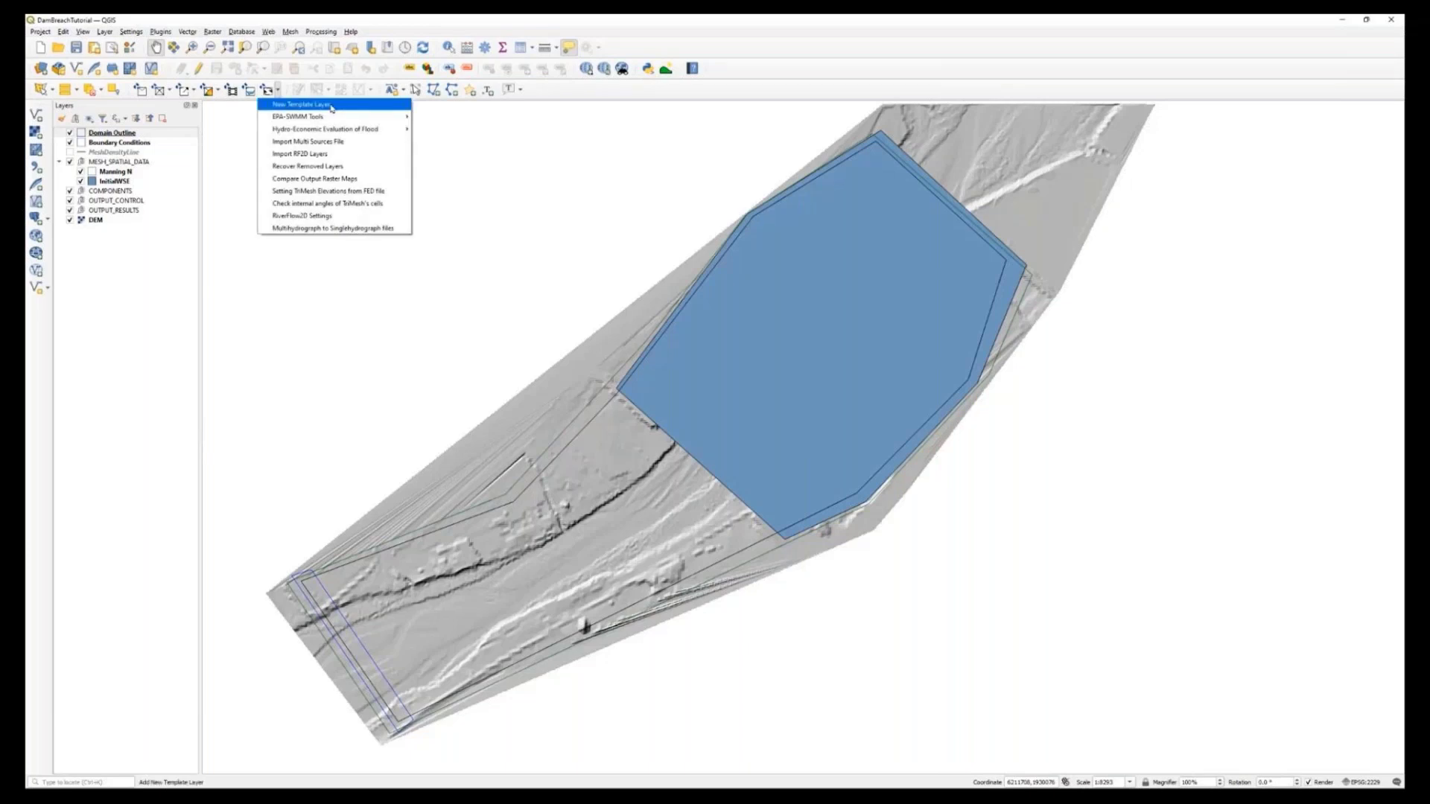
Step: Add a DamBreach template layer and draw a dam breach line on it along the dam at the reservoir's southwest edge
{"action": "left_click", "coordinate": [356, 109]}
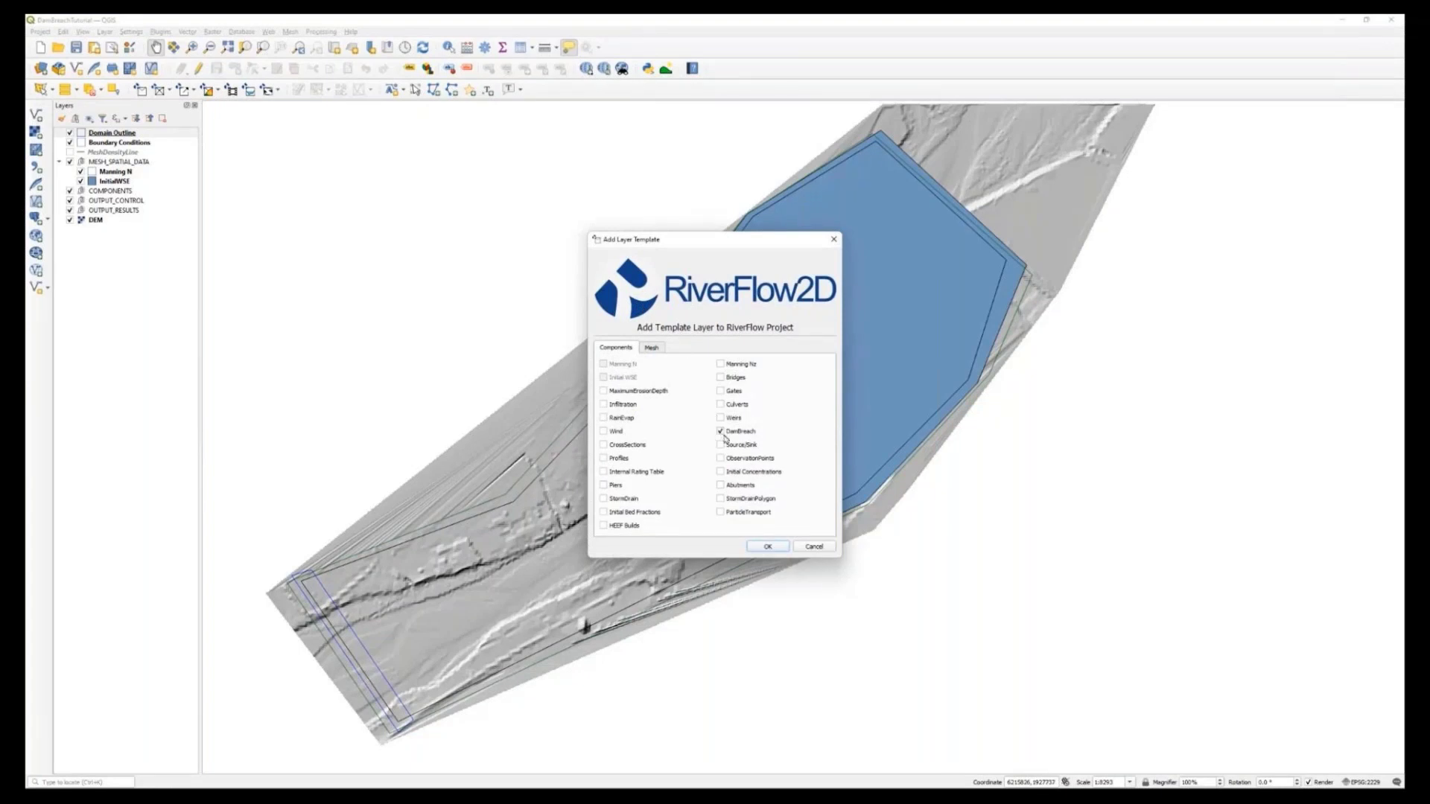
{"action": "left_click", "coordinate": [771, 550]}
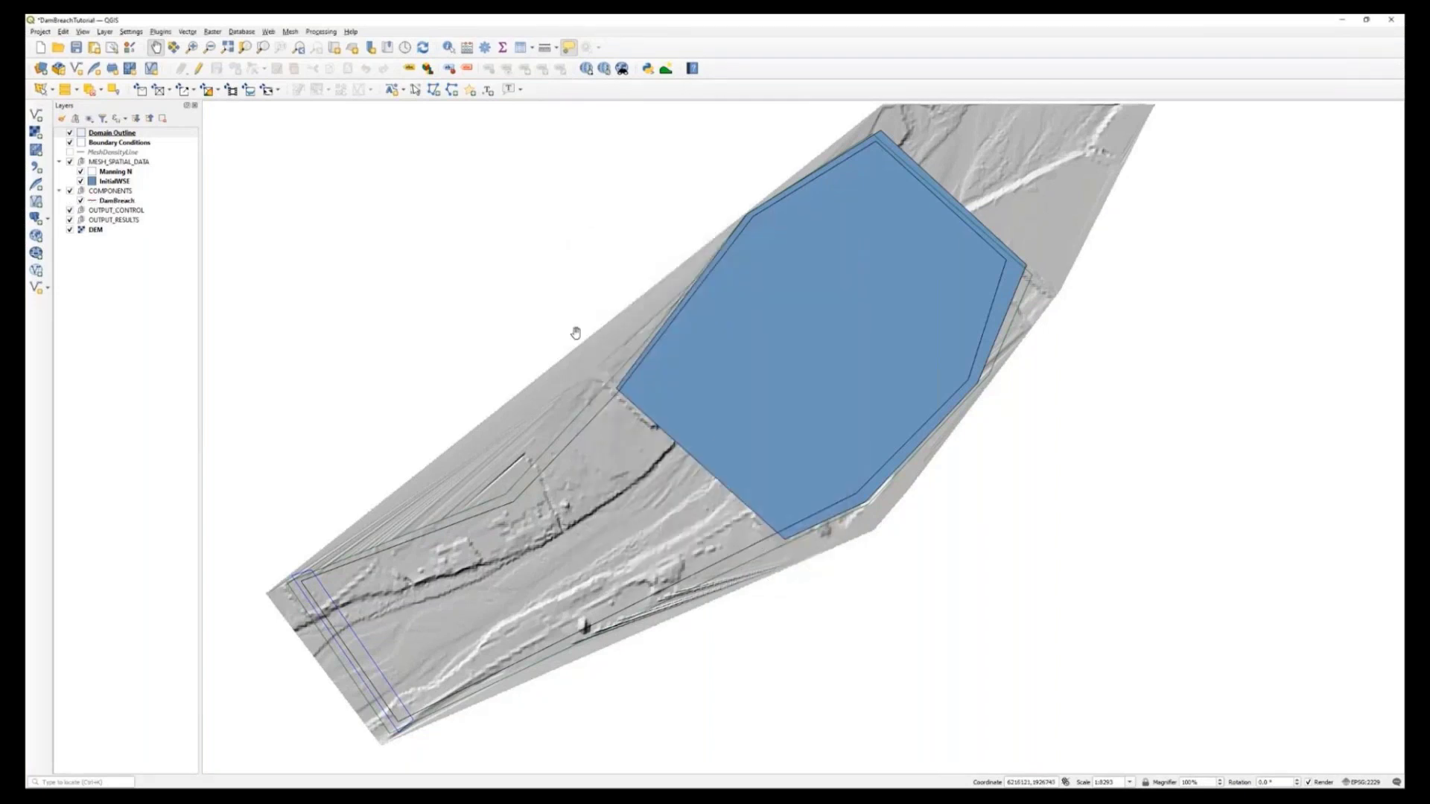
{"action": "left_click", "coordinate": [130, 202]}
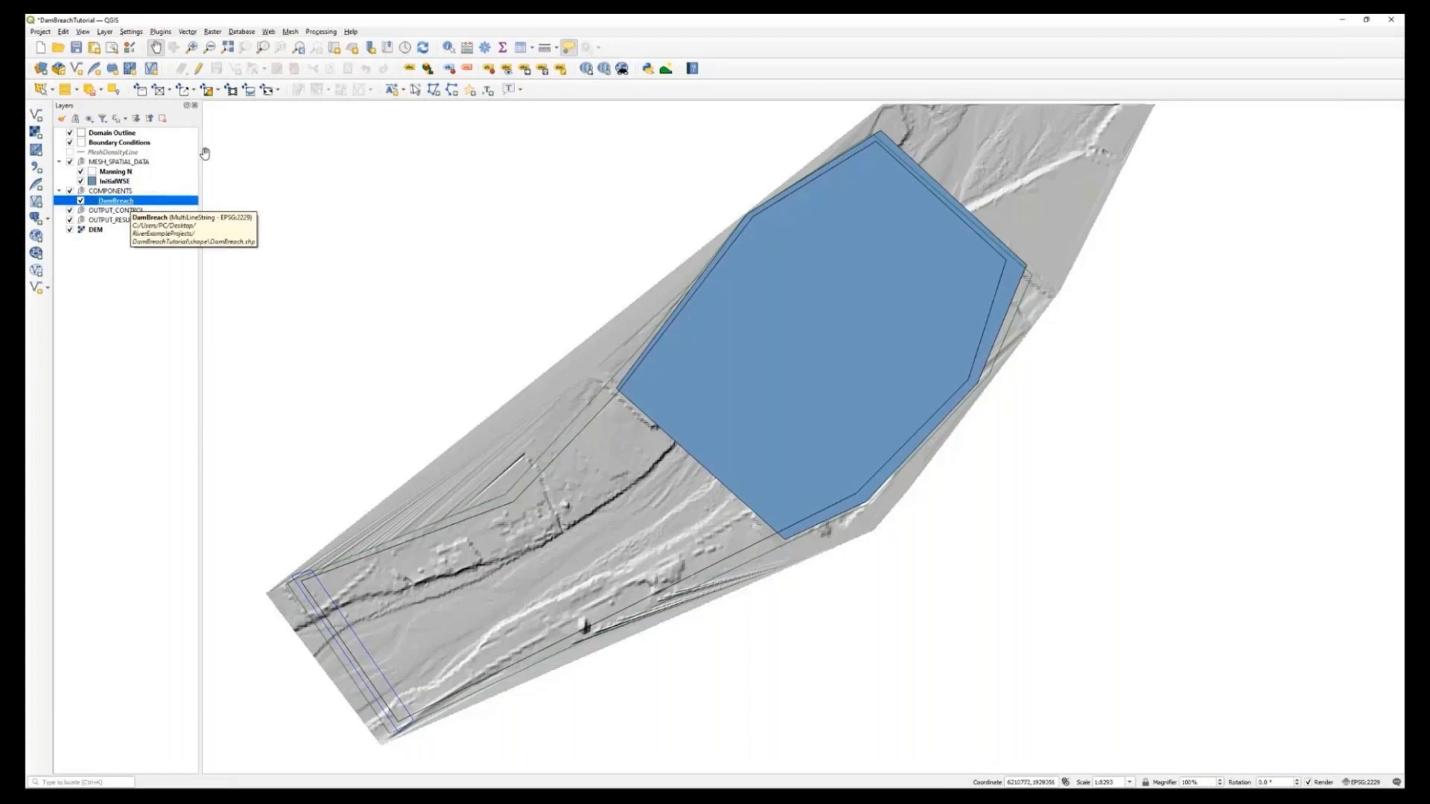
{"action": "left_click", "coordinate": [198, 69]}
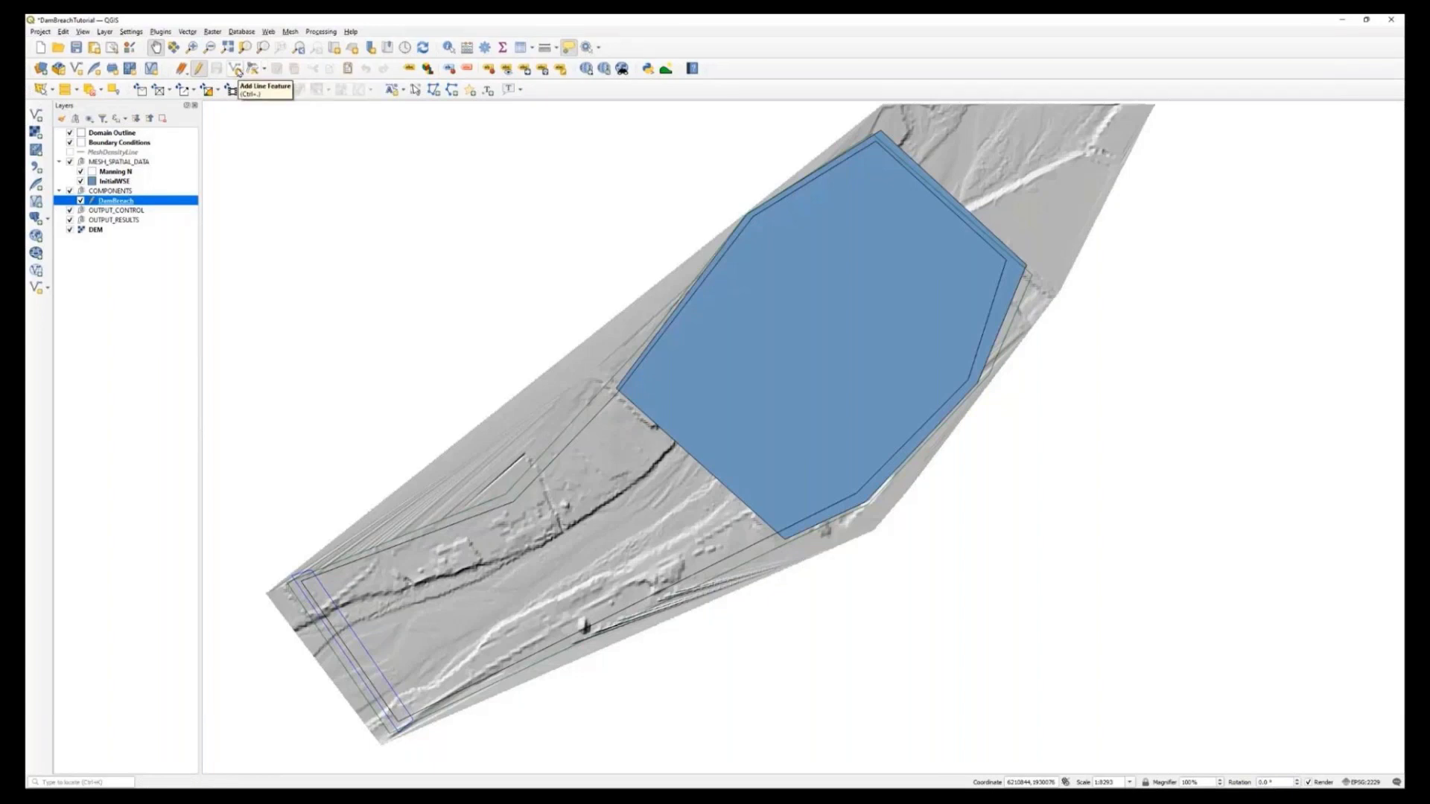
{"action": "left_click", "coordinate": [238, 71]}
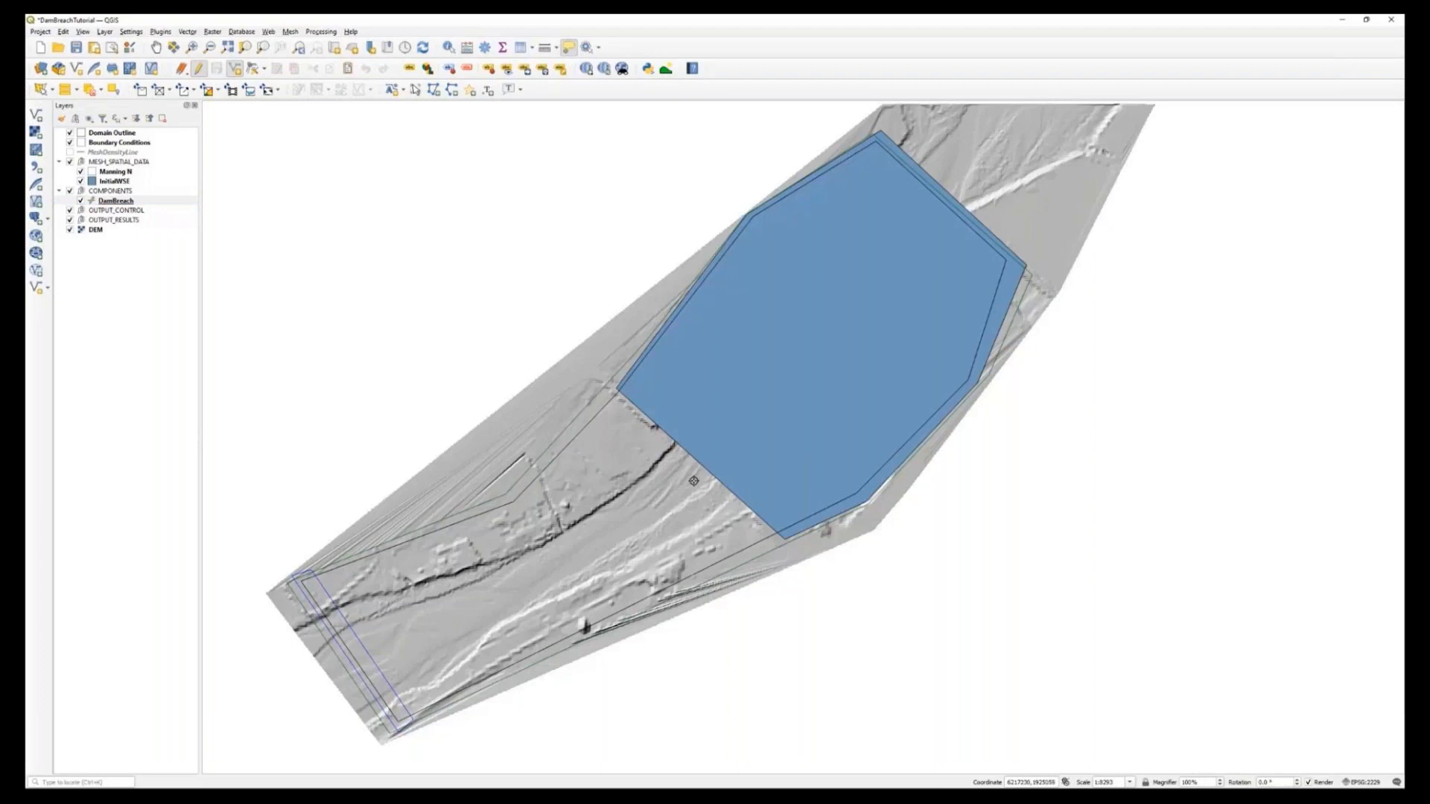
{"action": "left_click", "coordinate": [745, 509]}
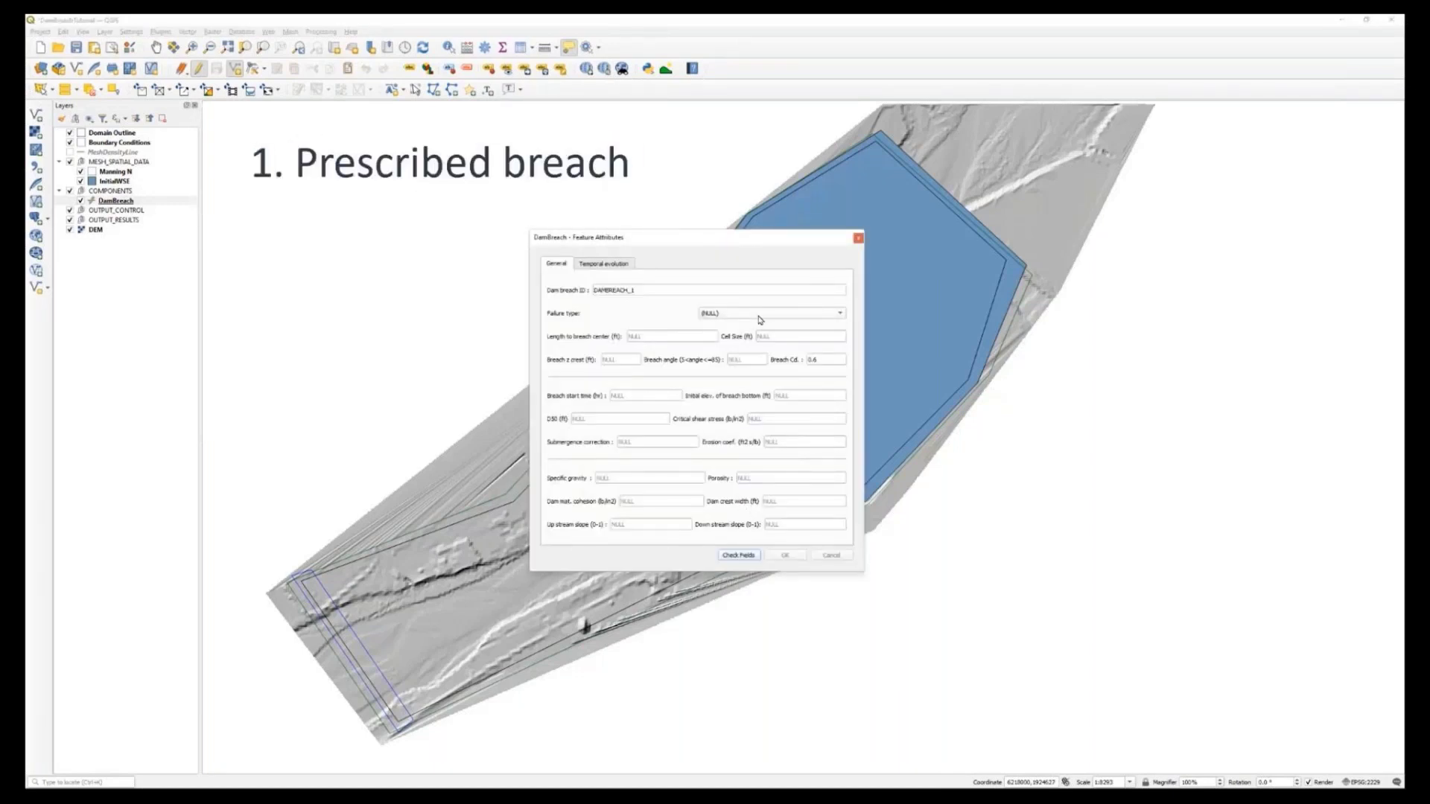
Step: Define a prescribed dam breach with 550 ft to breach center, 25 ft cell size, 149 ft crest and 45° breach angle, and check the fields
{"action": "left_click", "coordinate": [788, 317]}
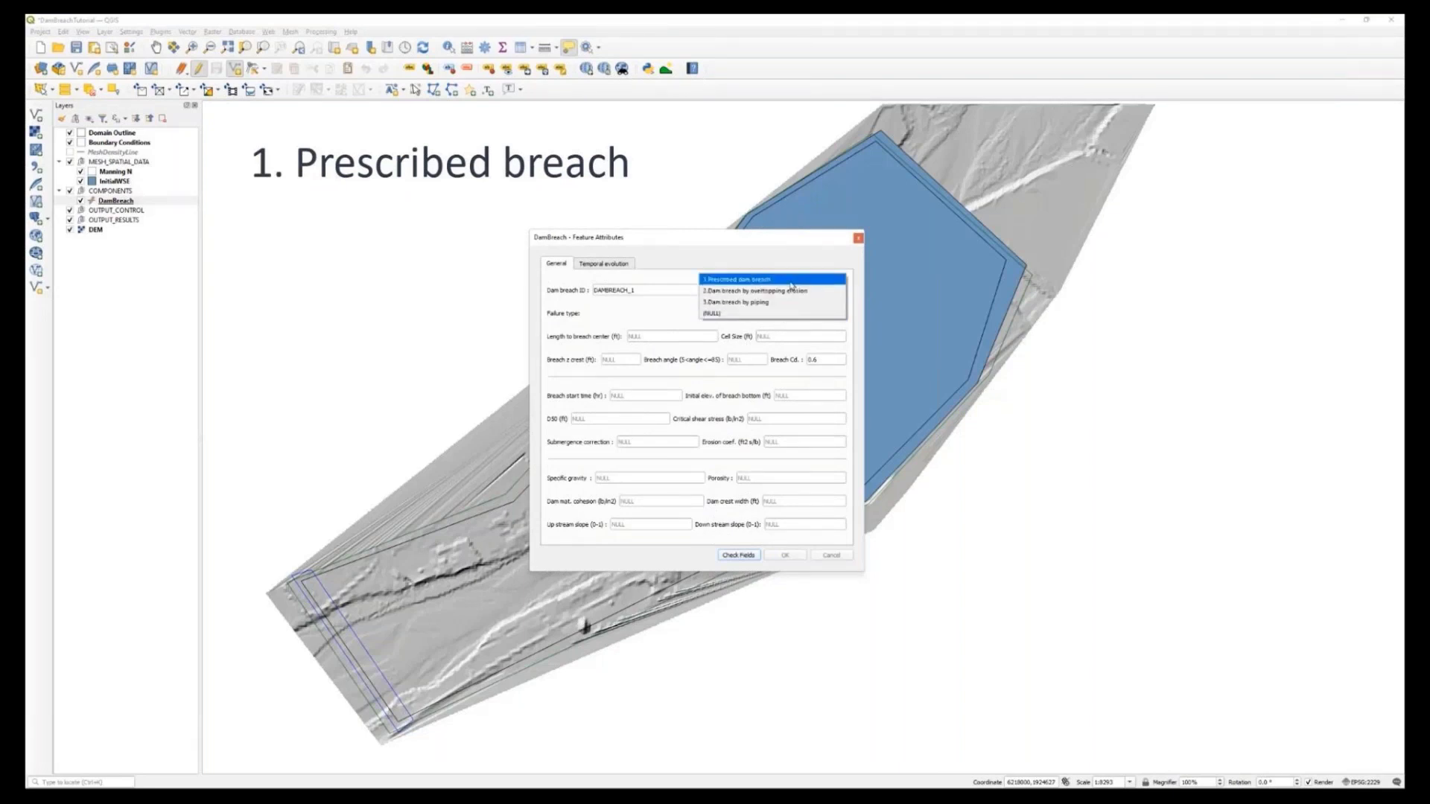
{"action": "left_click", "coordinate": [791, 284]}
{"action": "left_click", "coordinate": [650, 336]}
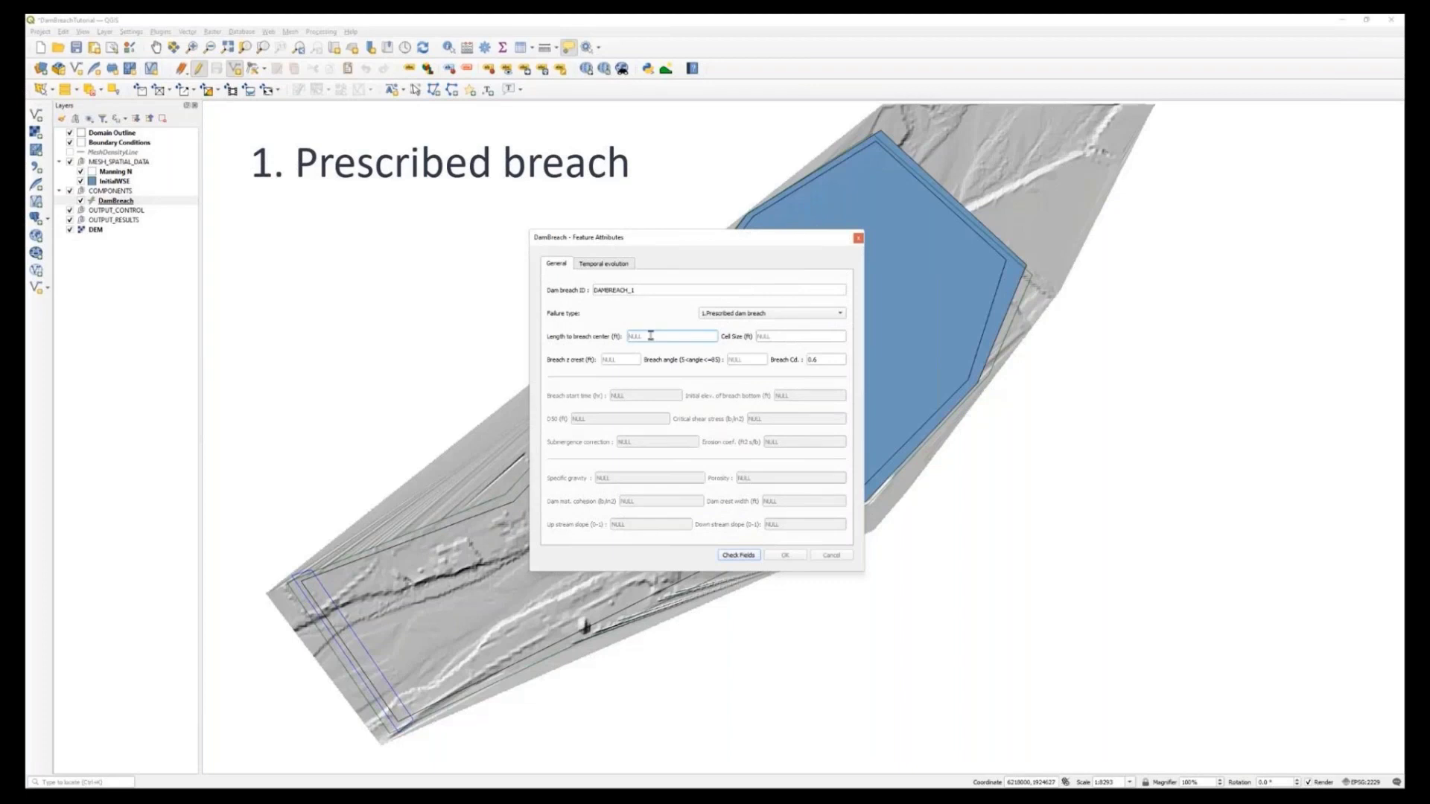
{"action": "type", "text": "550"}
{"action": "left_click", "coordinate": [768, 336]}
{"action": "type", "text": "2"}
{"action": "left_click", "coordinate": [619, 359]}
{"action": "type", "text": "149"}
{"action": "left_click", "coordinate": [742, 359]}
{"action": "left_click", "coordinate": [739, 555]}
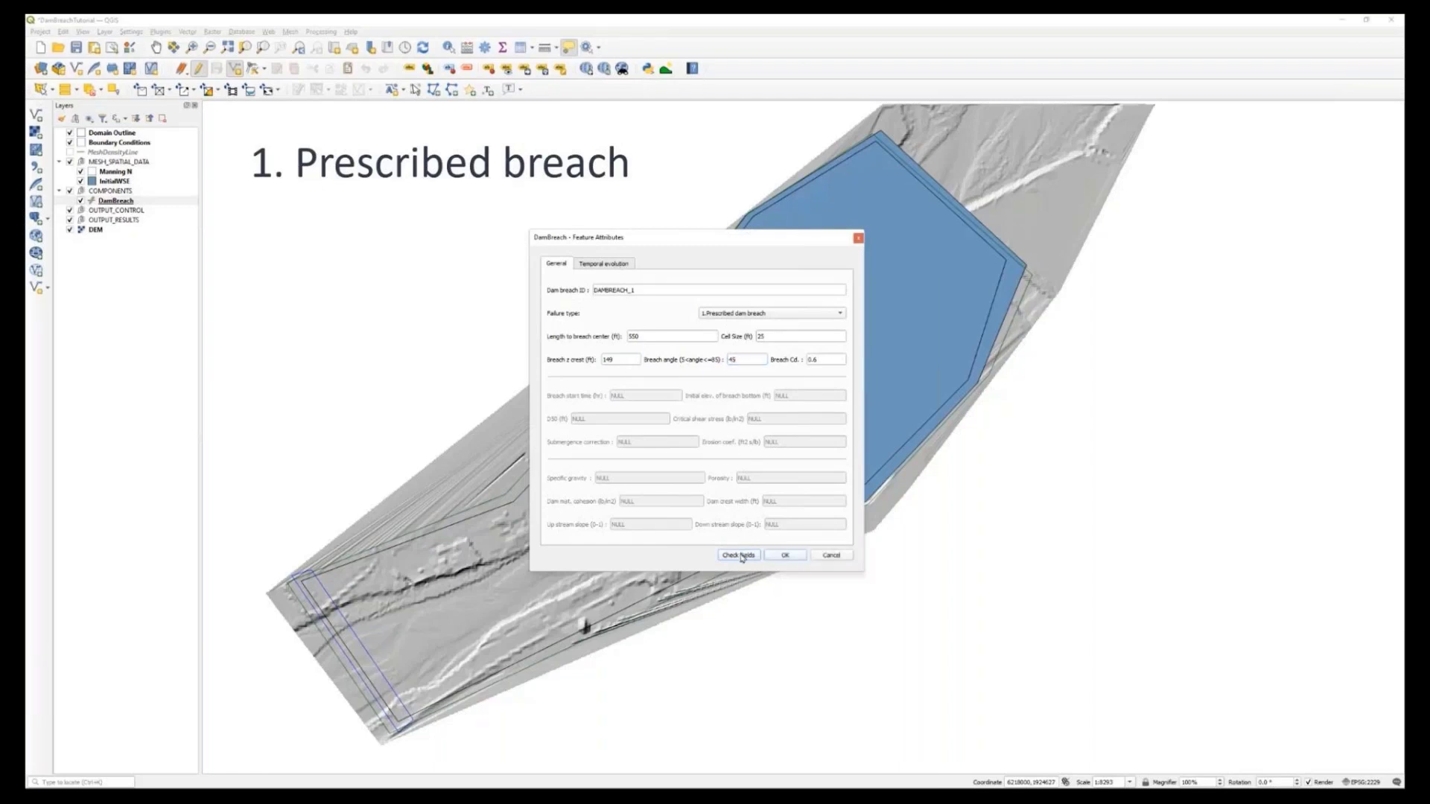
Step: Import Breach1.txt as the breach's temporal evolution table and accept the feature attributes
{"action": "left_click", "coordinate": [614, 265]}
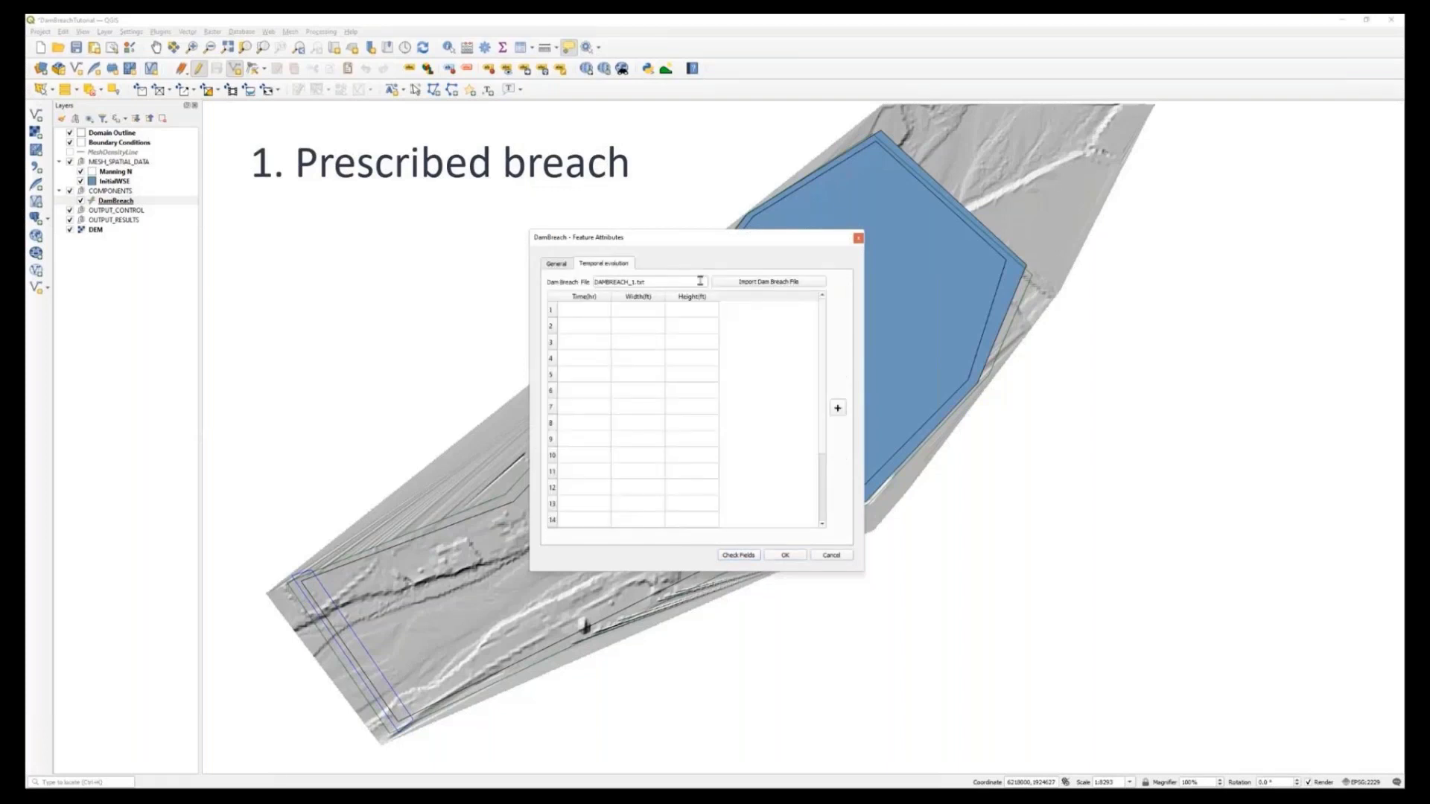
{"action": "left_click", "coordinate": [754, 283]}
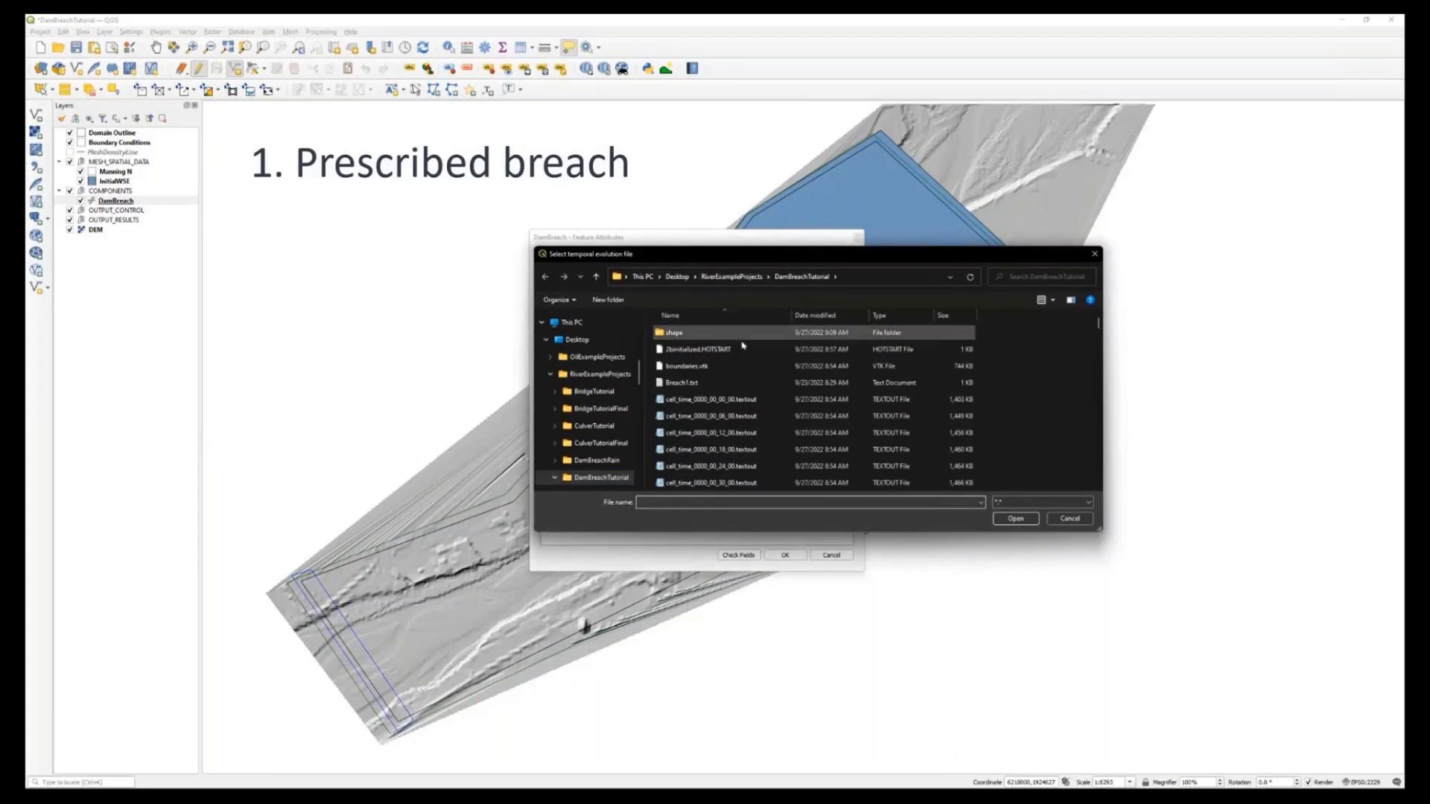
{"action": "left_click", "coordinate": [712, 384]}
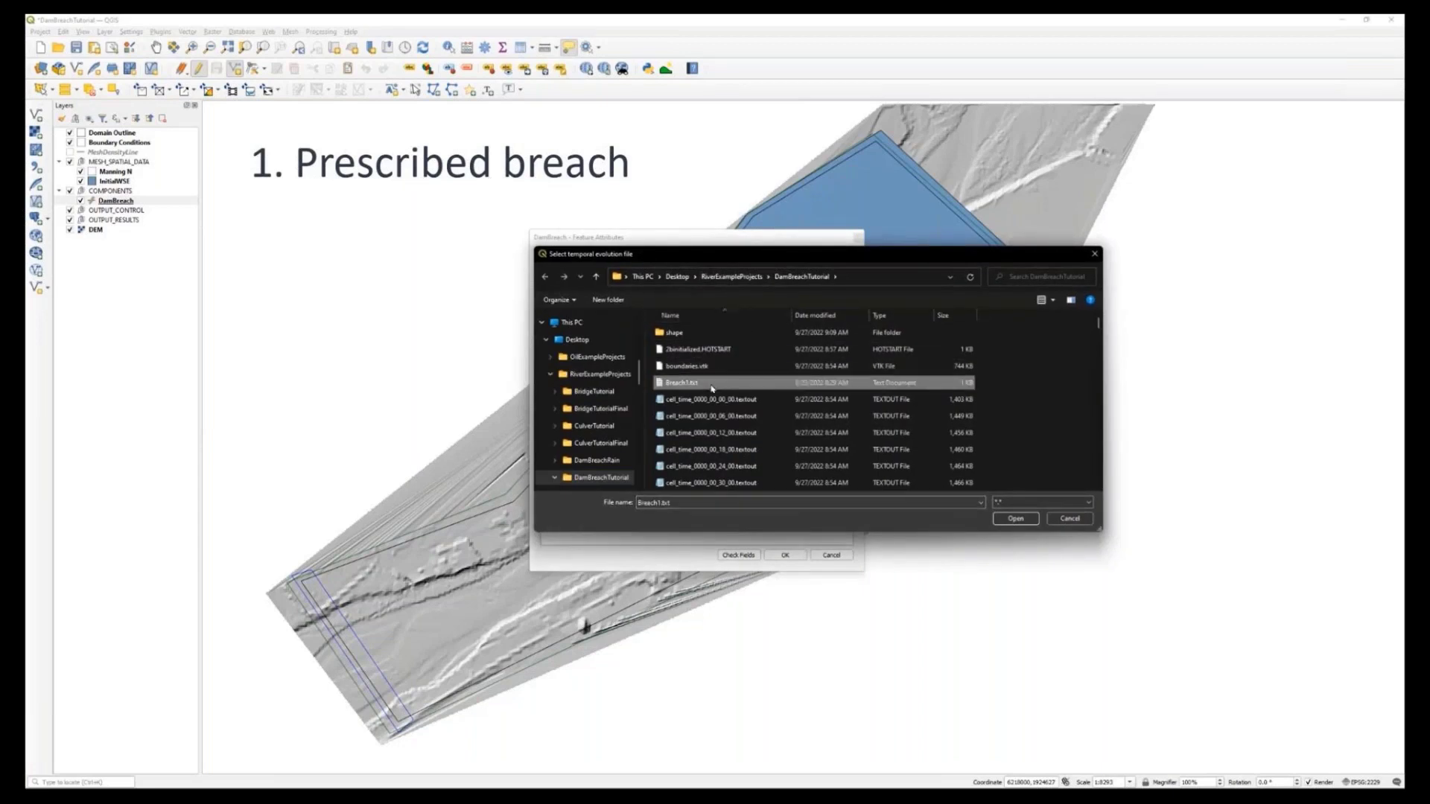
{"action": "left_click", "coordinate": [1015, 521]}
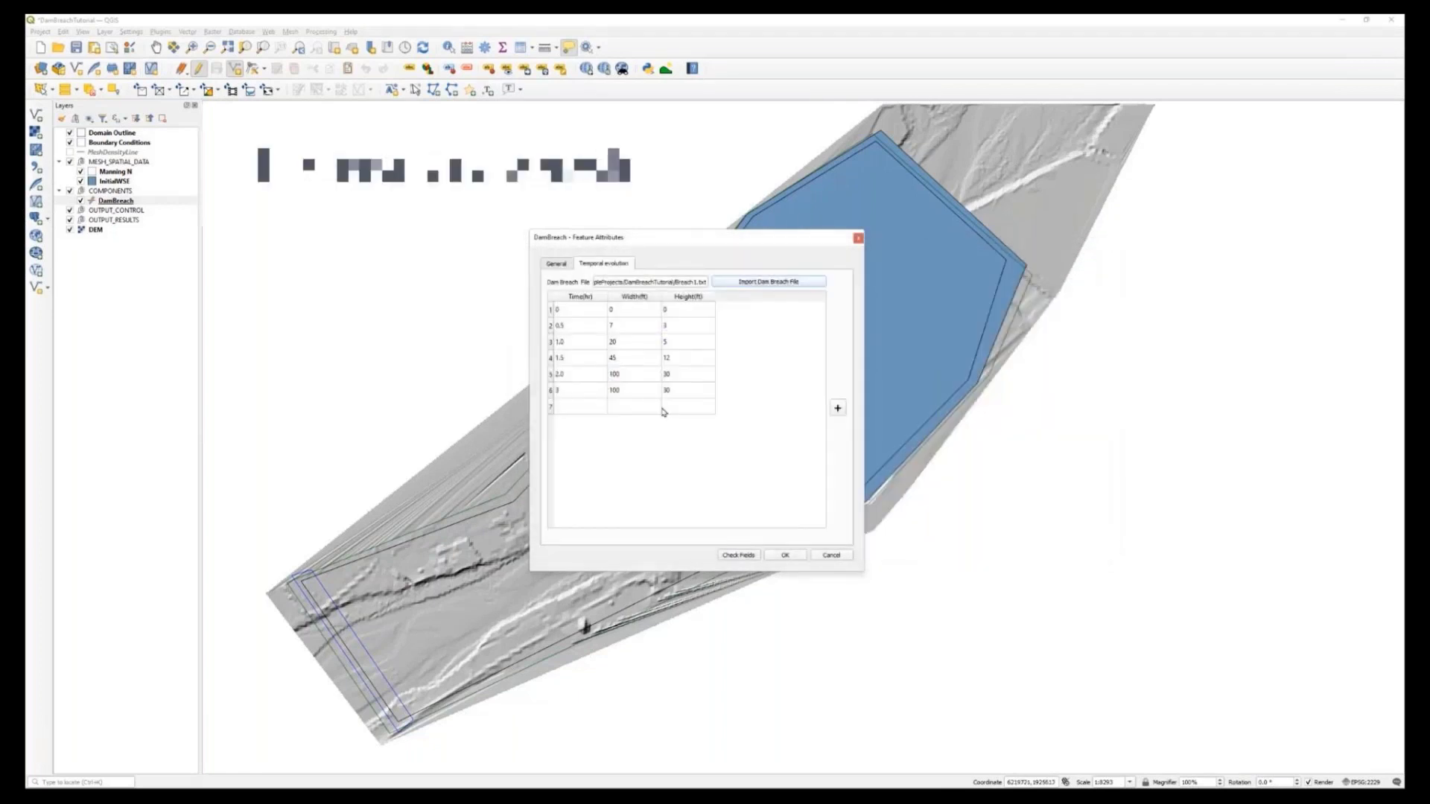
{"action": "left_click", "coordinate": [788, 557]}
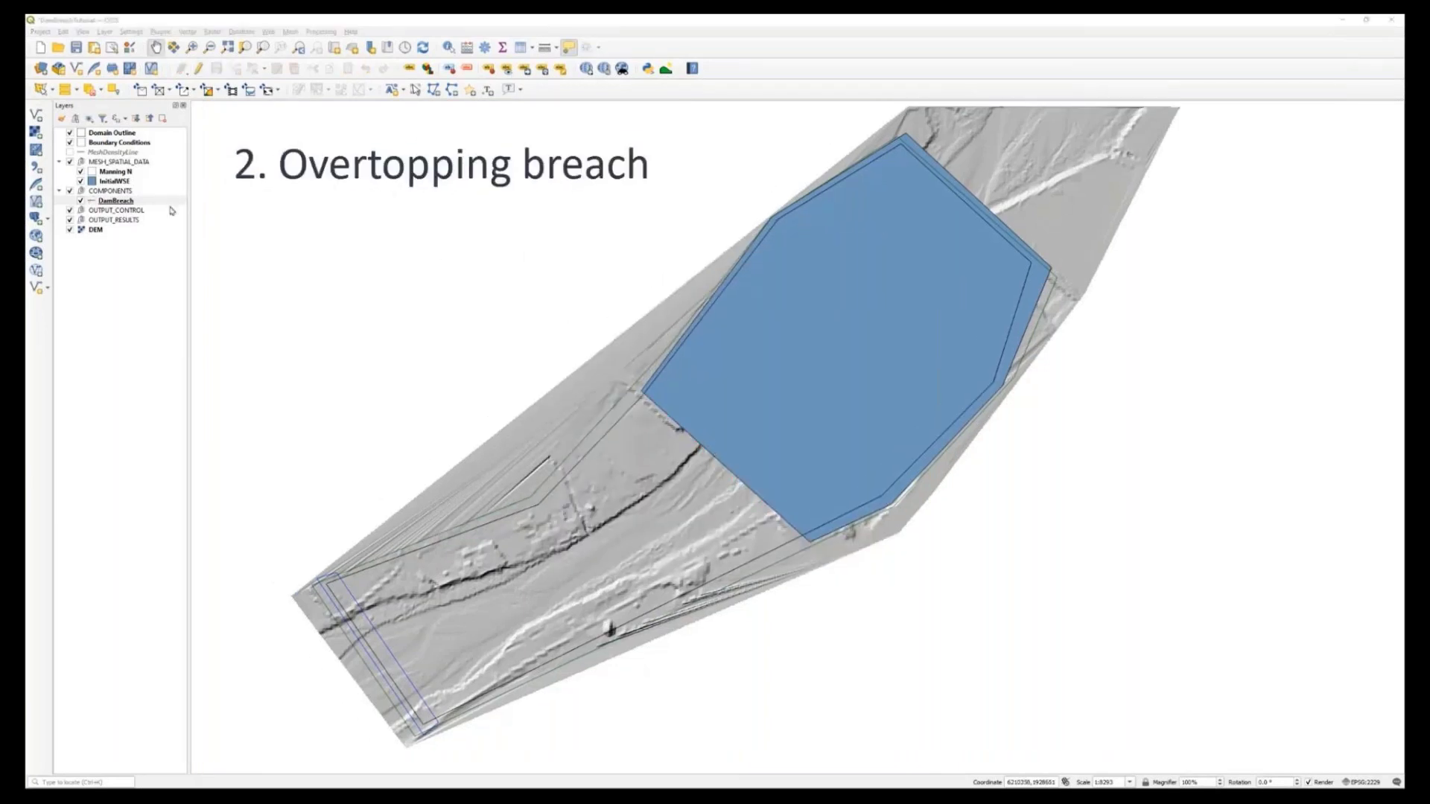
Step: Draw a breach line along the dam, set its failure type to dam breach by overtopping erosion, and view the temporal evolution settings
{"action": "left_click", "coordinate": [172, 201]}
{"action": "left_click", "coordinate": [198, 70]}
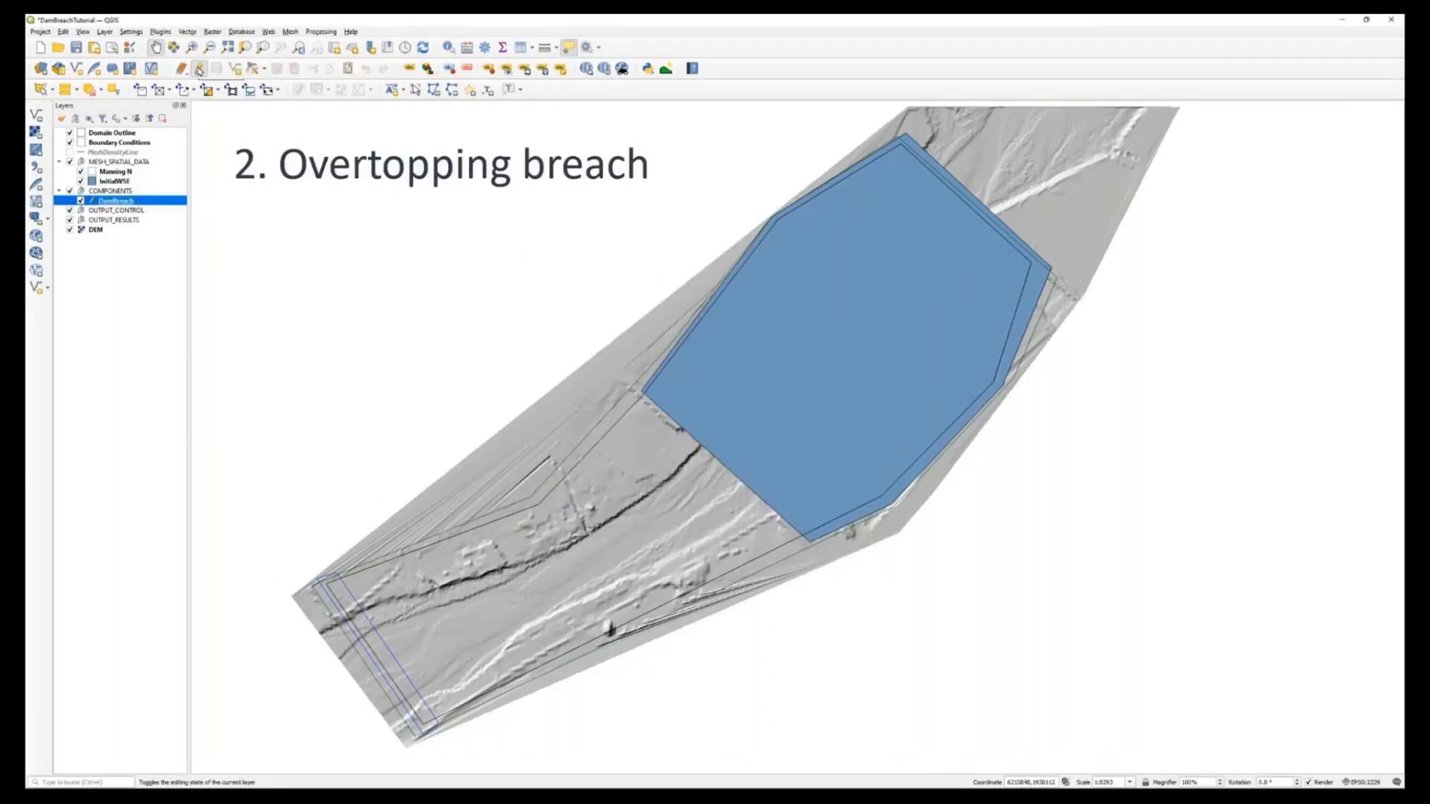
{"action": "left_click", "coordinate": [237, 69]}
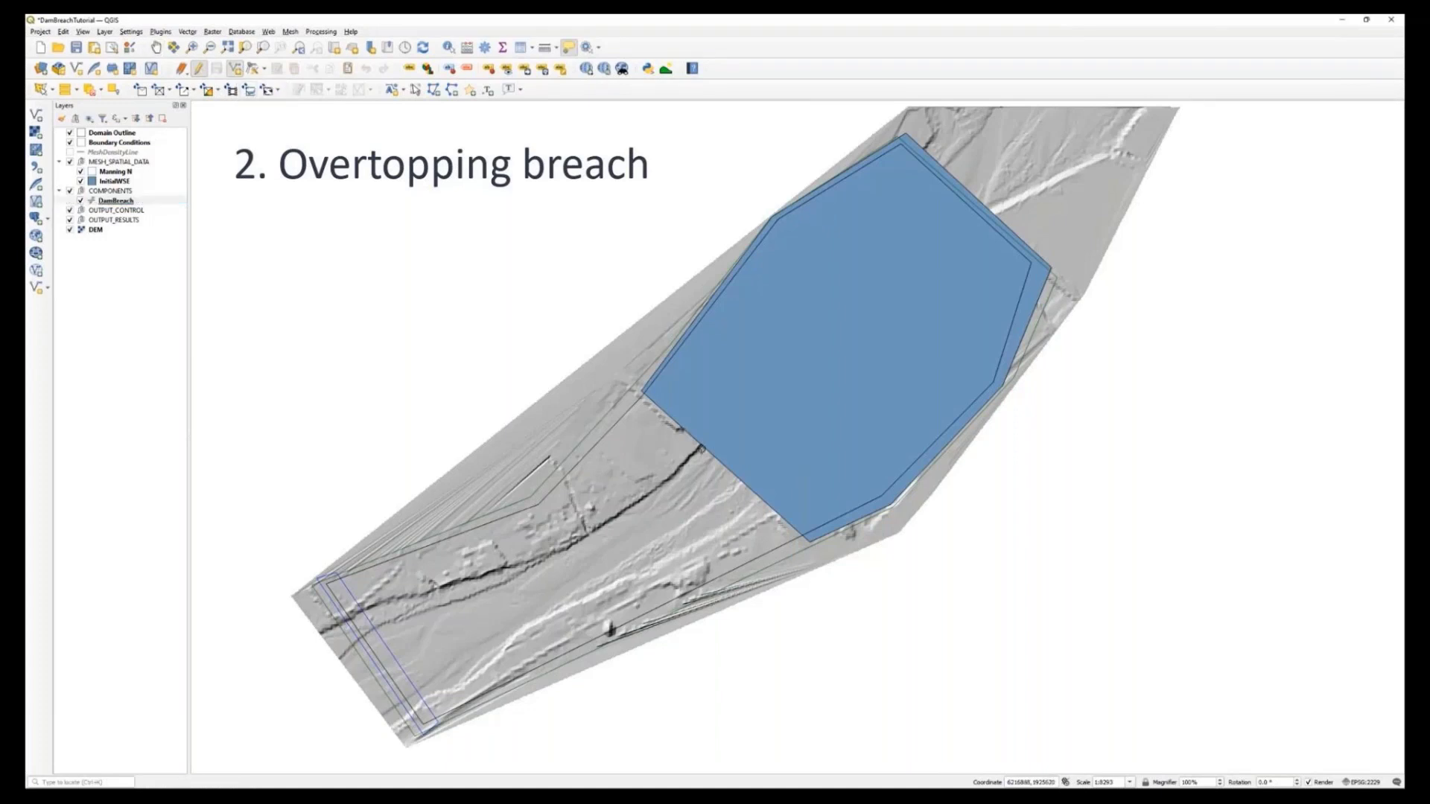
{"action": "right_click", "coordinate": [772, 512]}
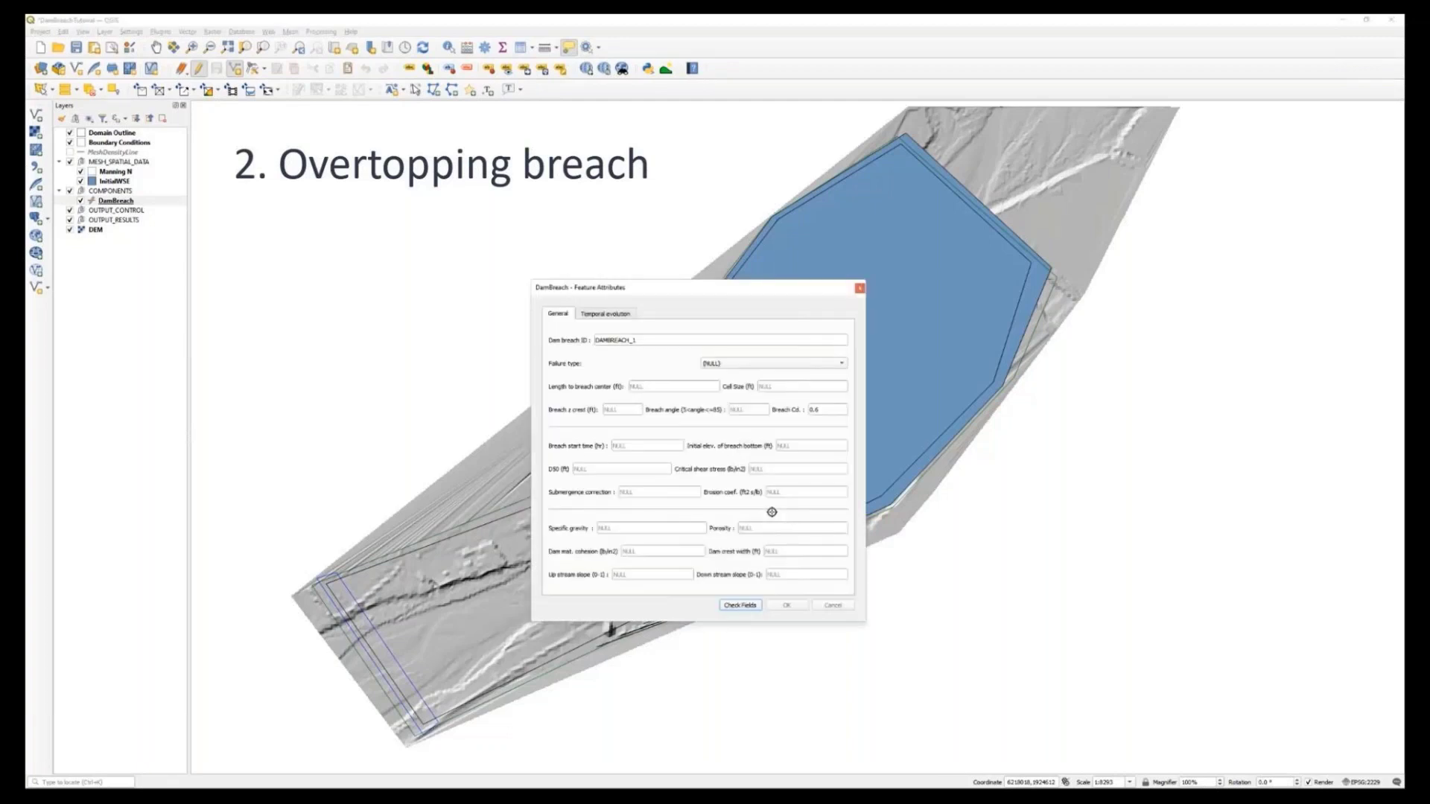
{"action": "left_click", "coordinate": [787, 367]}
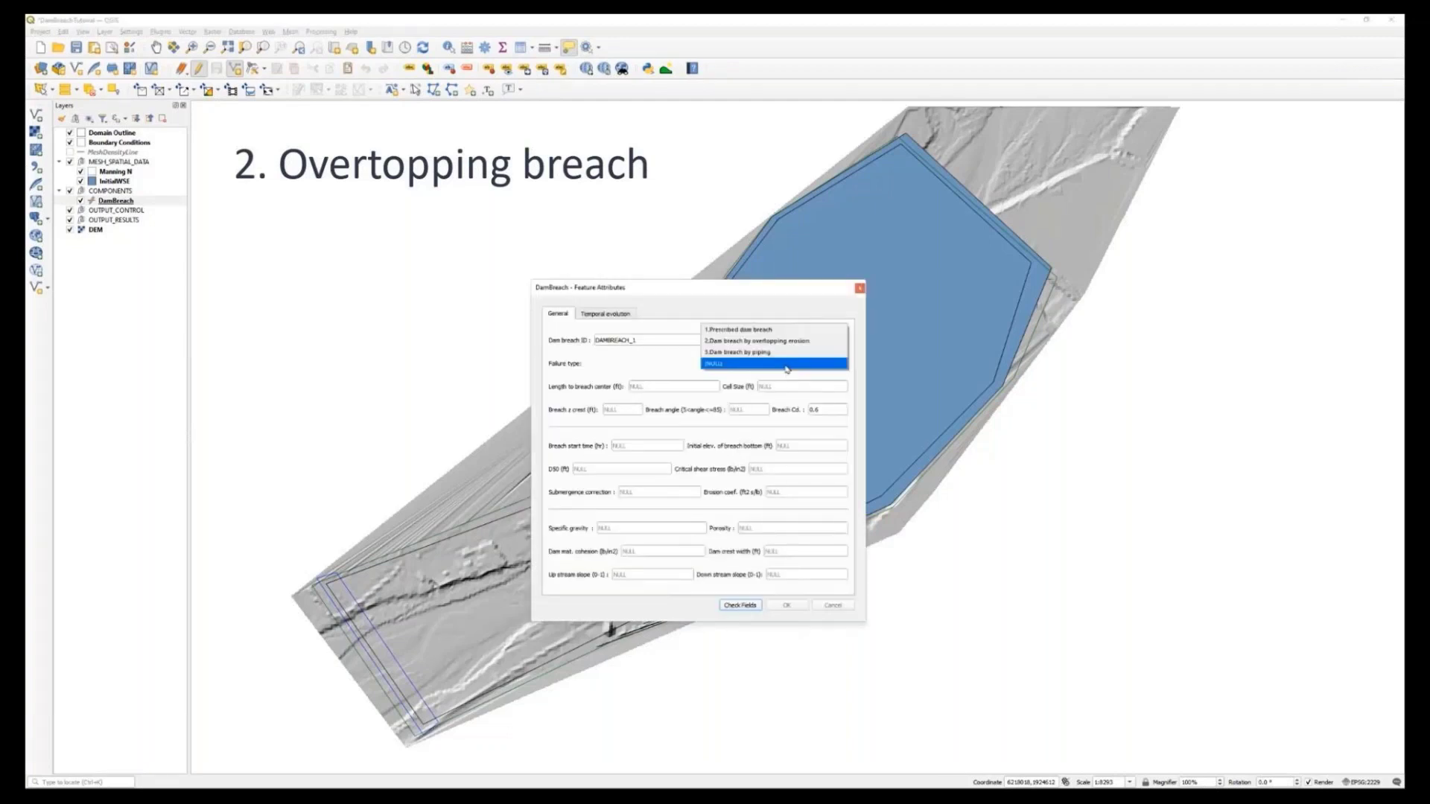
{"action": "left_click", "coordinate": [818, 345]}
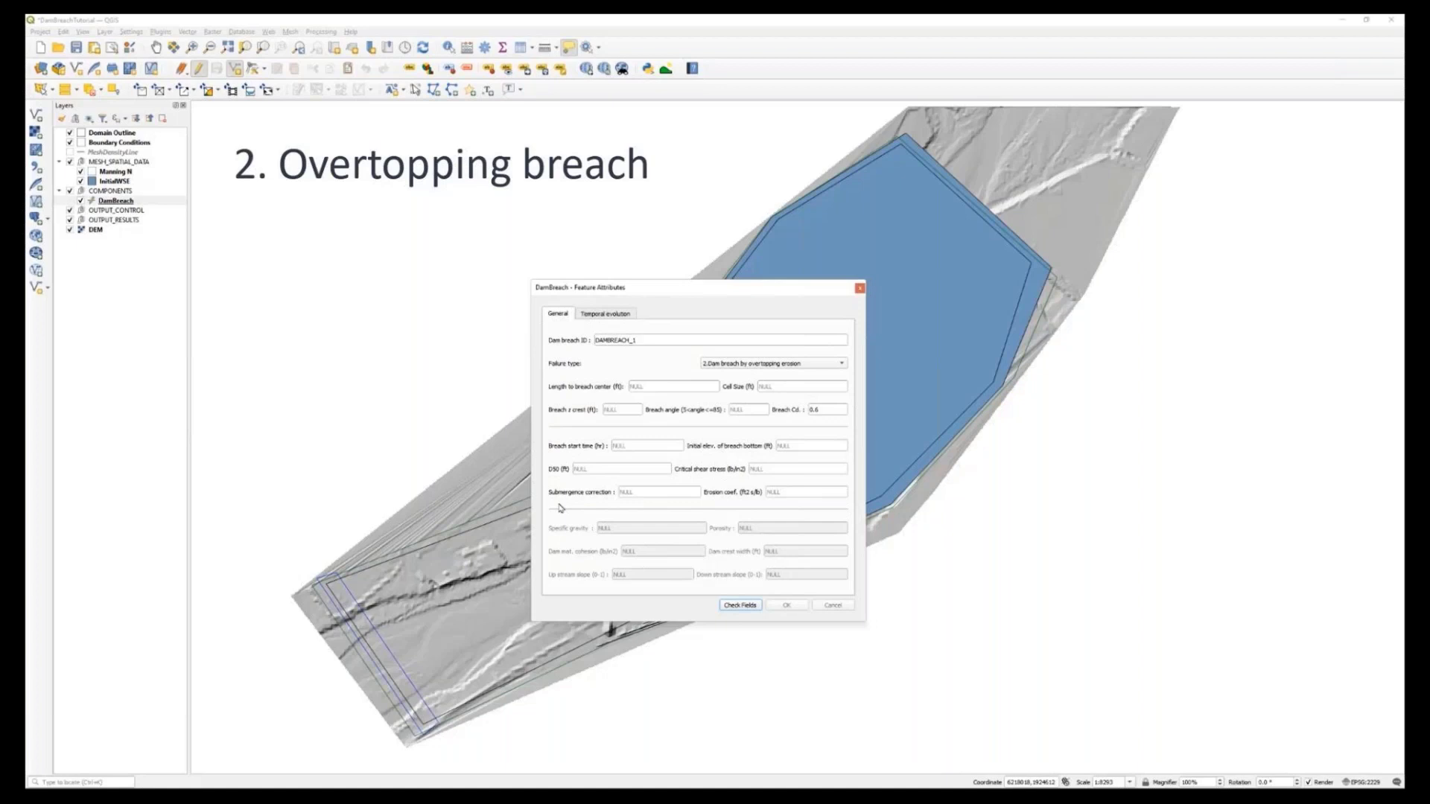
{"action": "left_click", "coordinate": [608, 316]}
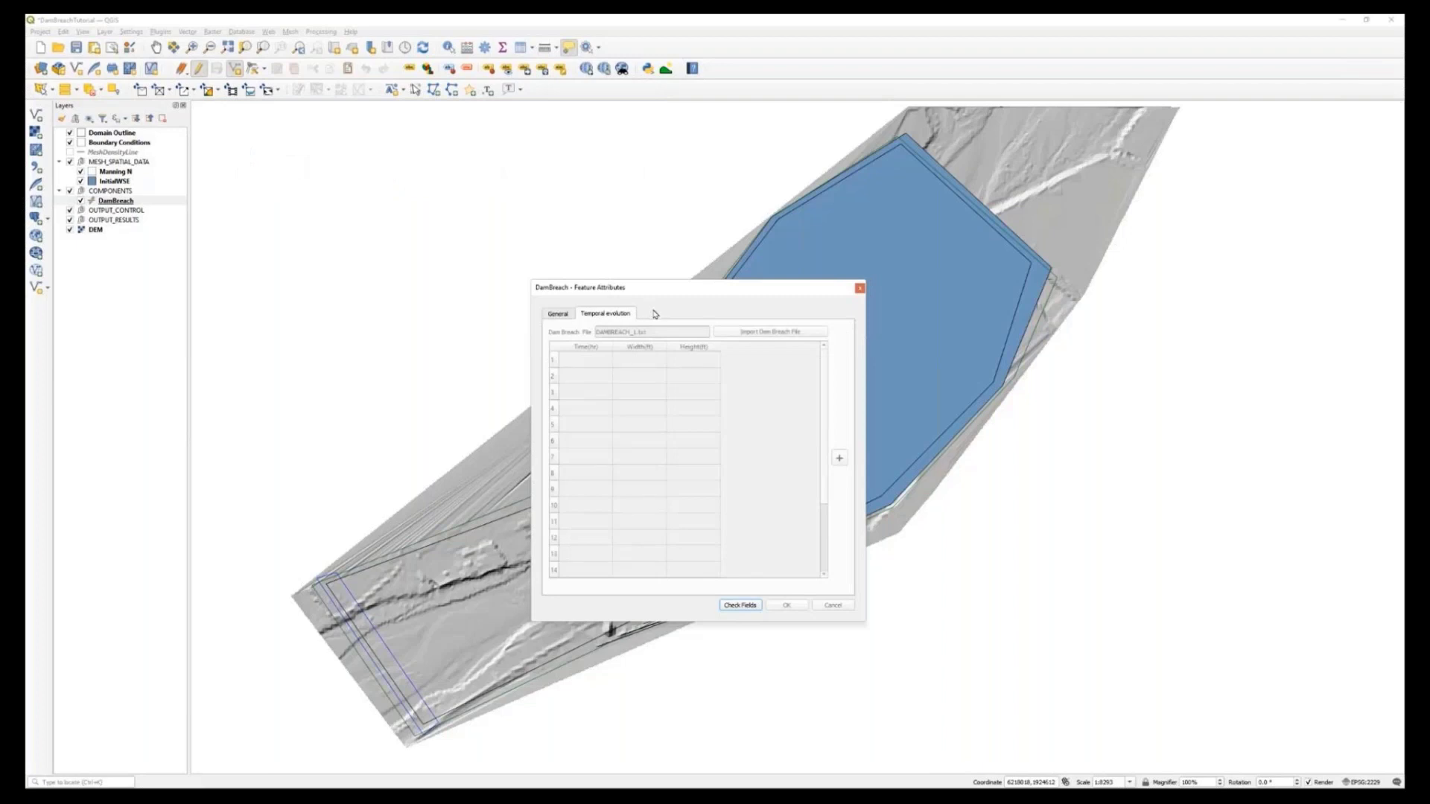
{"action": "left_click", "coordinate": [559, 313]}
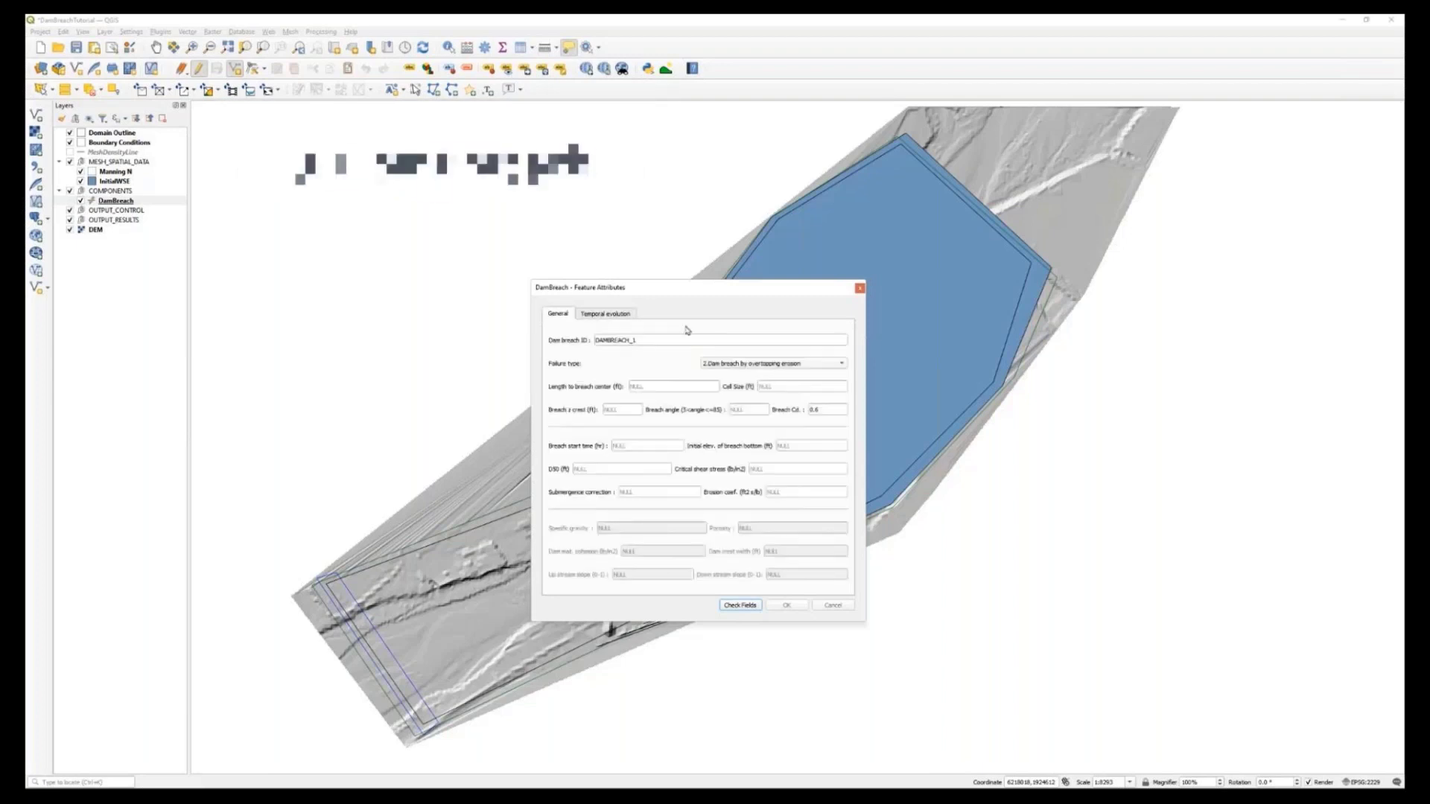
Step: Switch the failure type to dam breach by piping and review the temporal evolution and general settings
{"action": "left_click", "coordinate": [841, 365]}
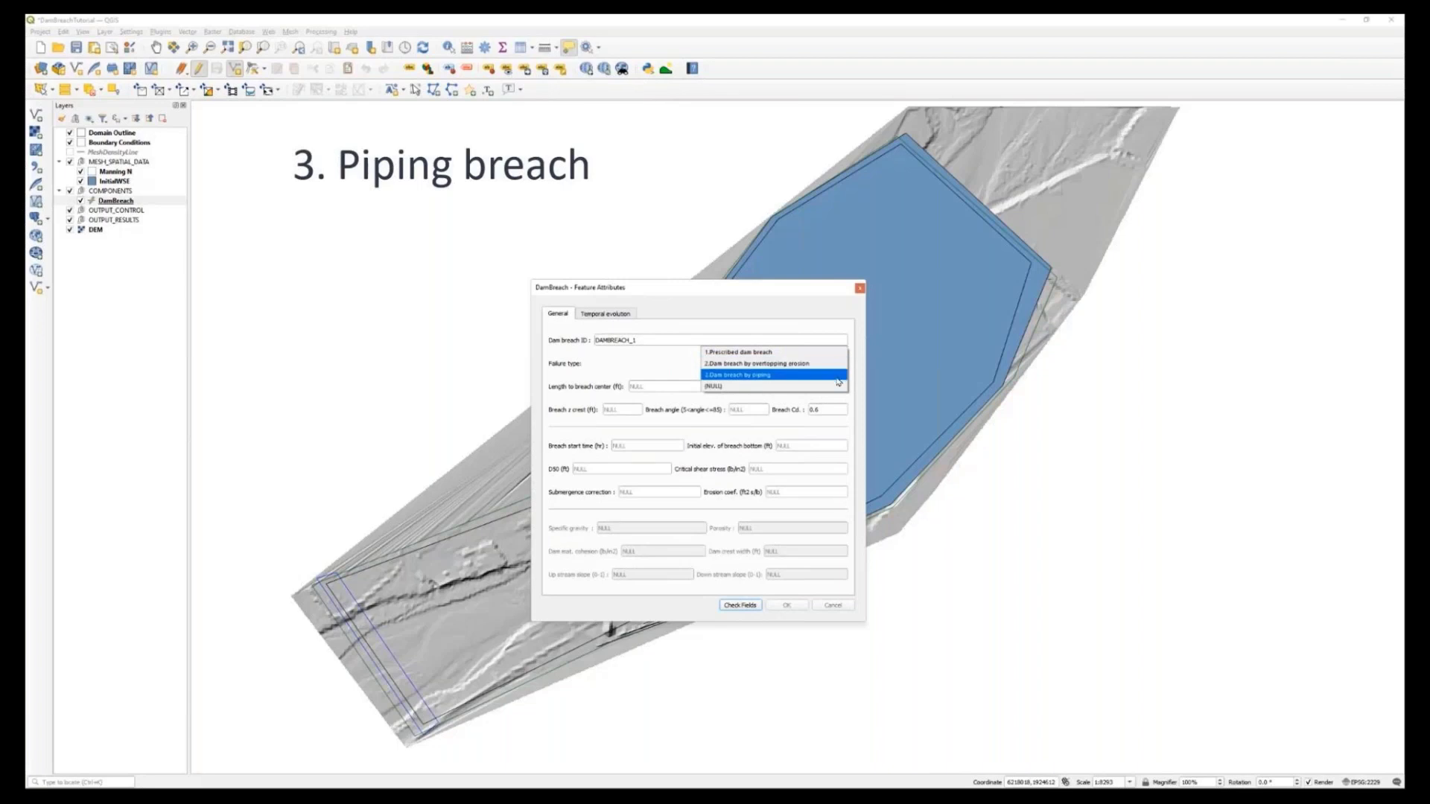
{"action": "left_click", "coordinate": [838, 376]}
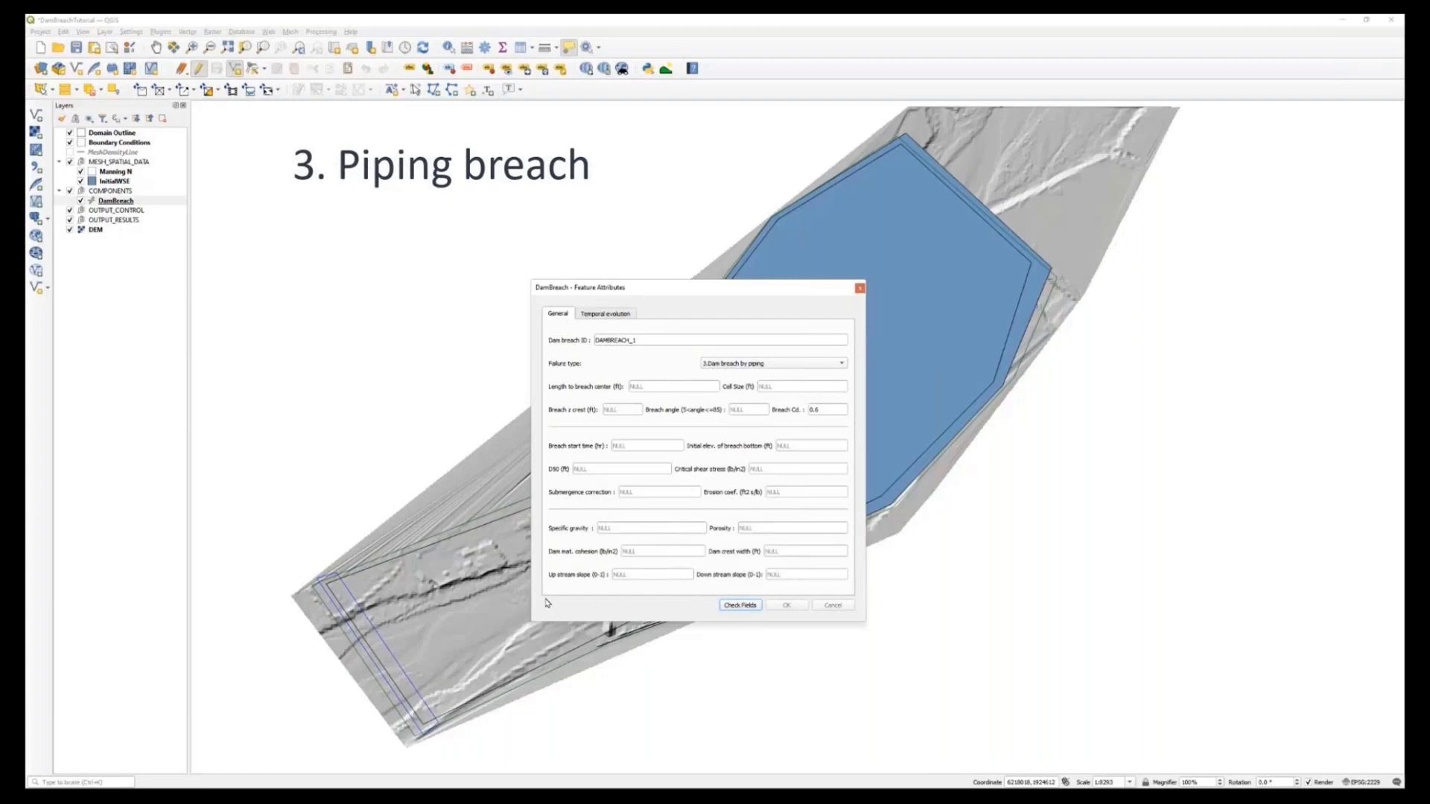
{"action": "left_click", "coordinate": [611, 317]}
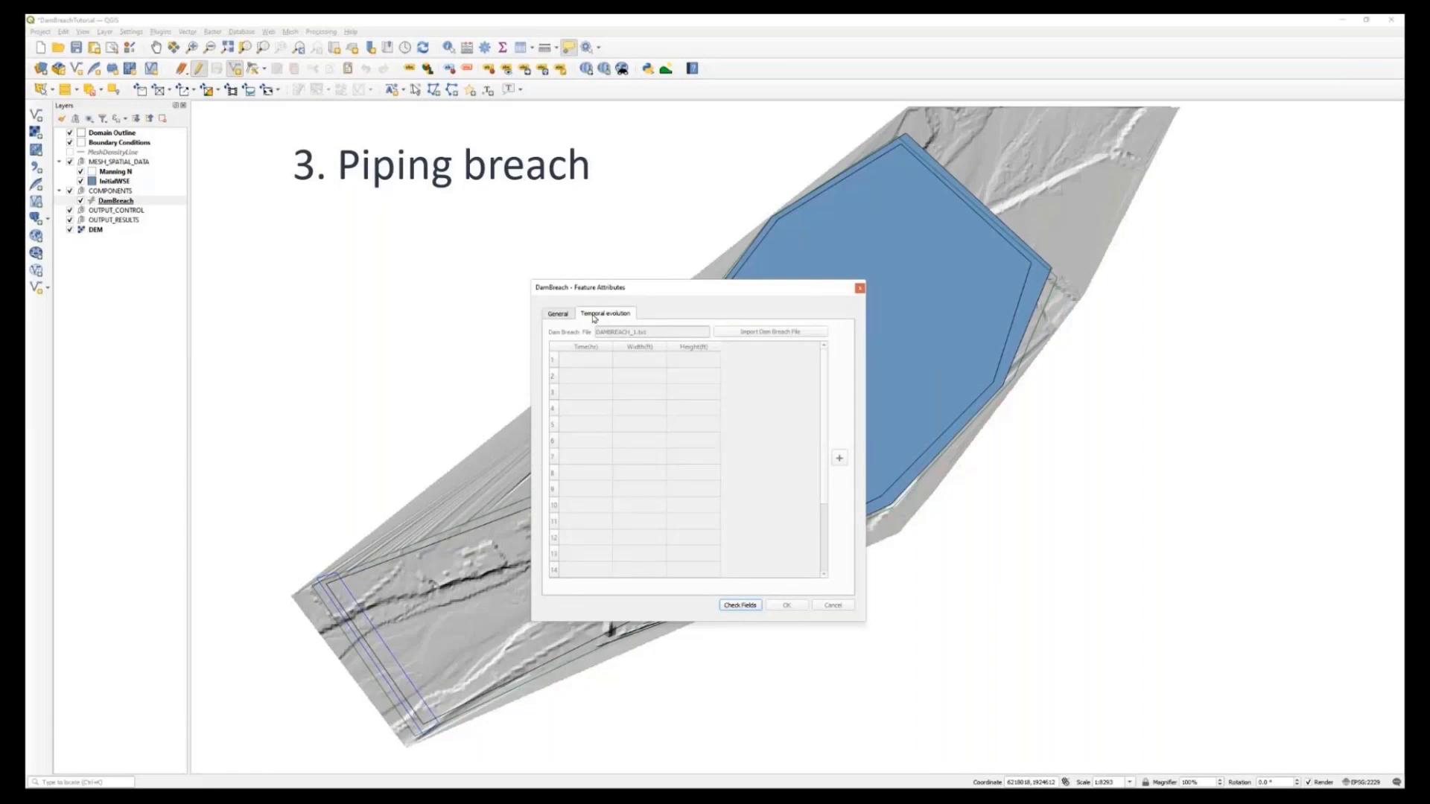
{"action": "left_click", "coordinate": [560, 314]}
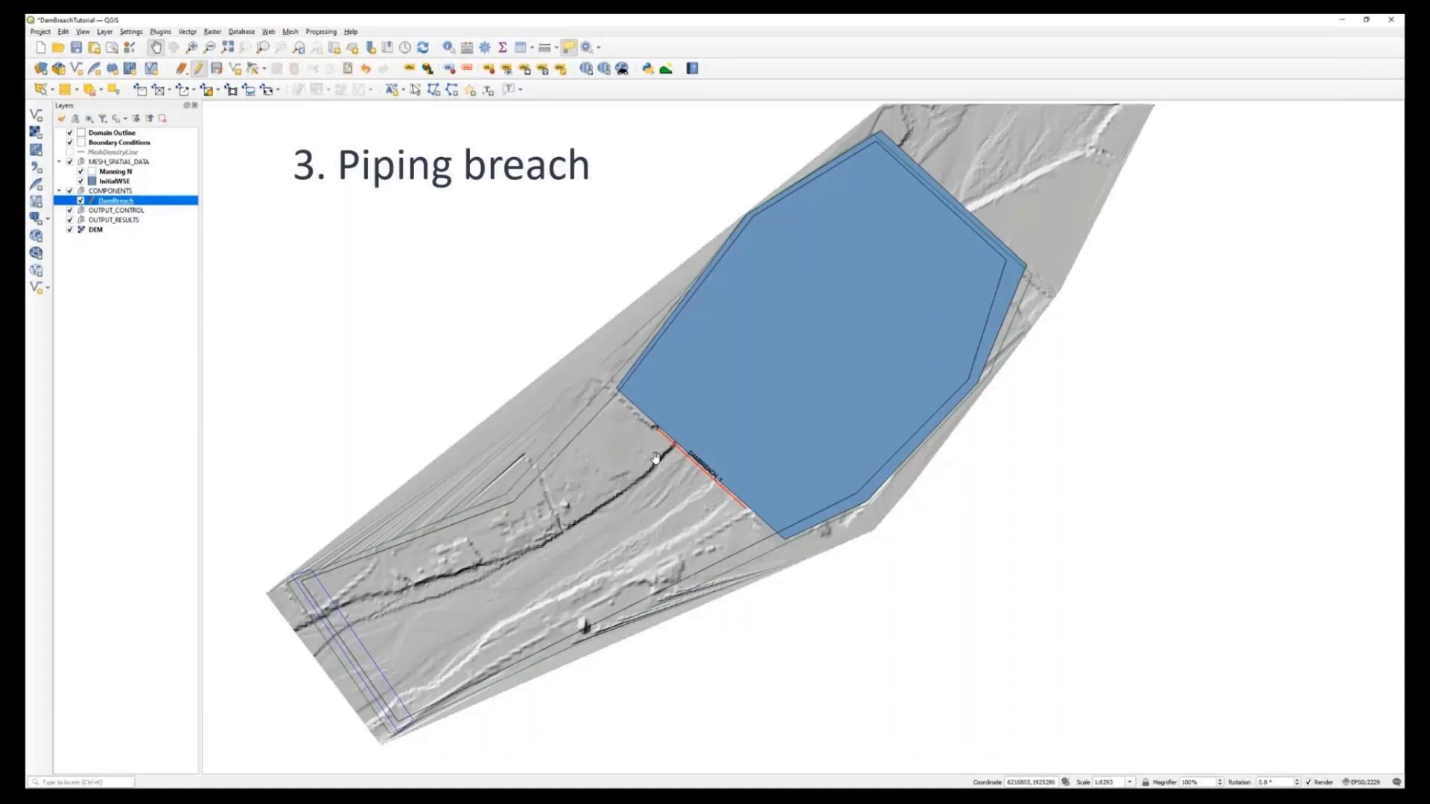
Step: Save the edits to the DamBreach layer and end its editing session
{"action": "left_click", "coordinate": [217, 70]}
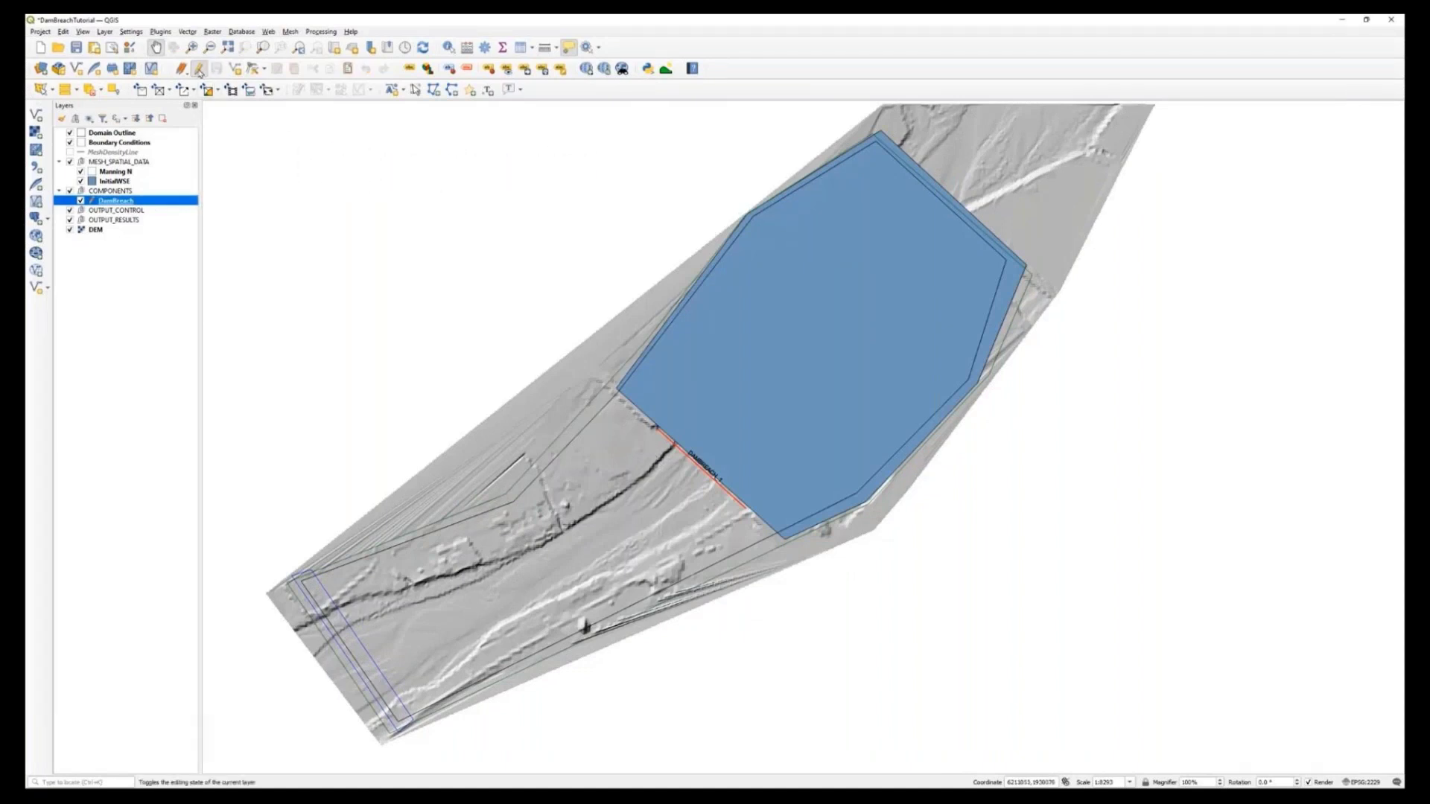
{"action": "left_click", "coordinate": [199, 72]}
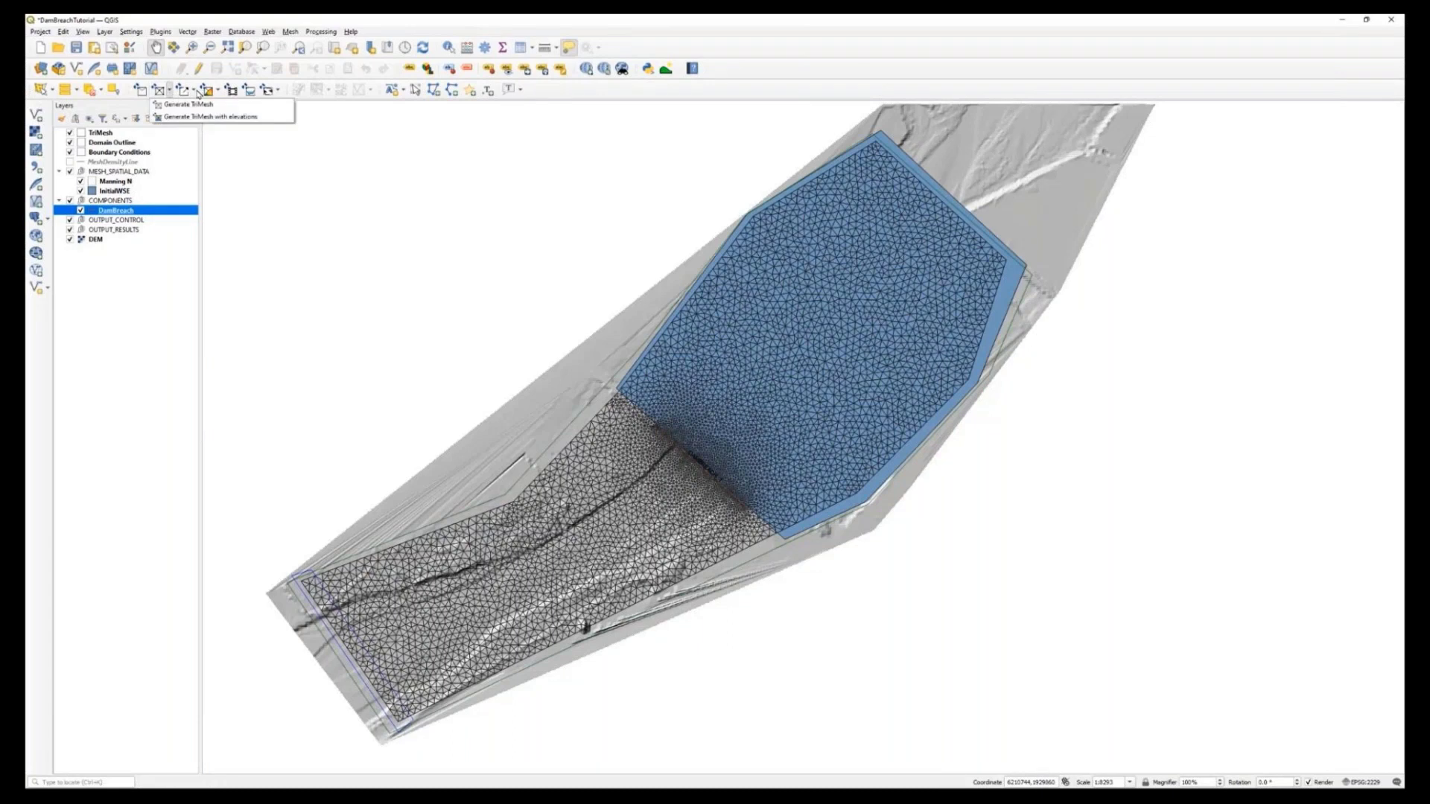
Step: Export the RiverFlow2D files under the project name DamBreach, using the DEM raster
{"action": "left_click", "coordinate": [195, 90]}
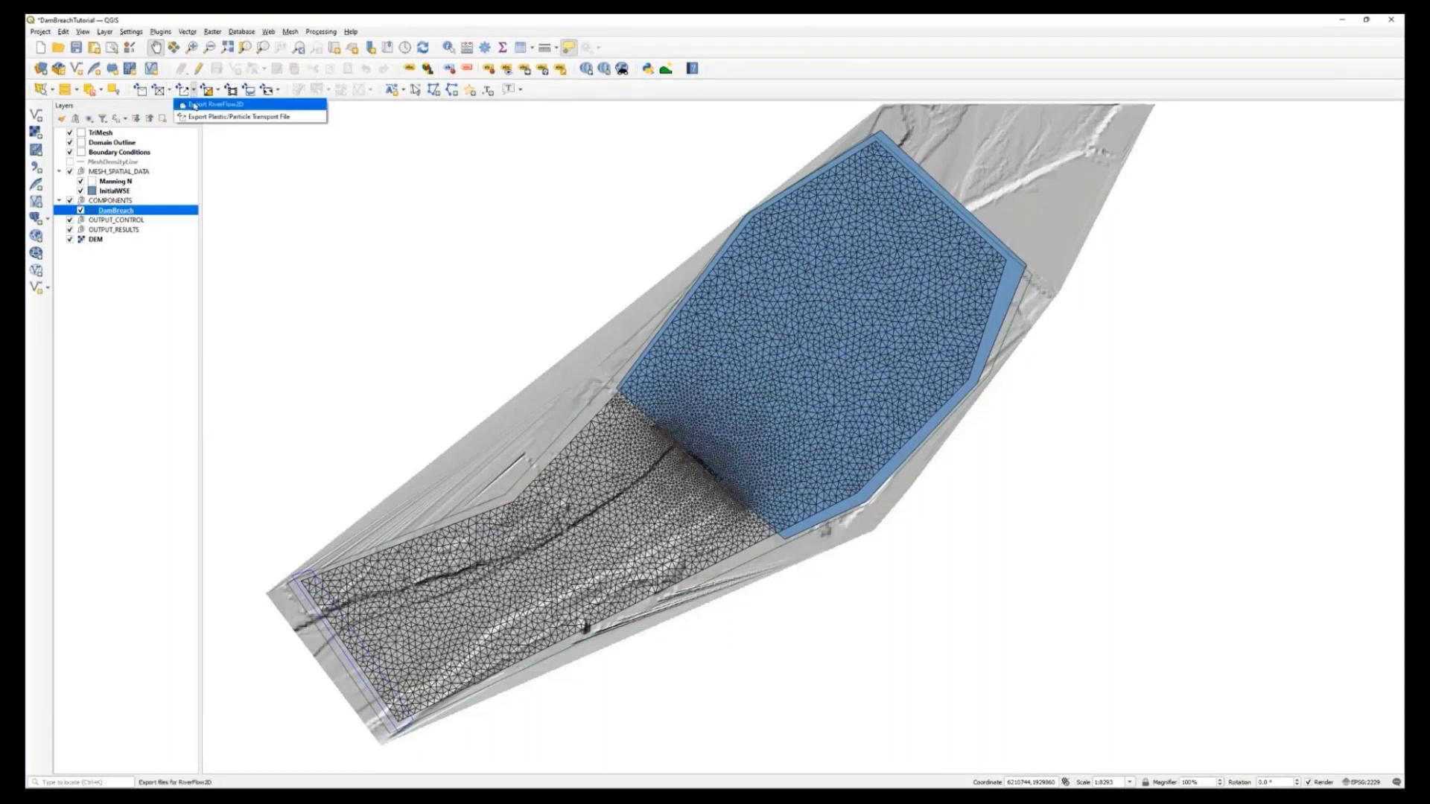
{"action": "left_click", "coordinate": [269, 107]}
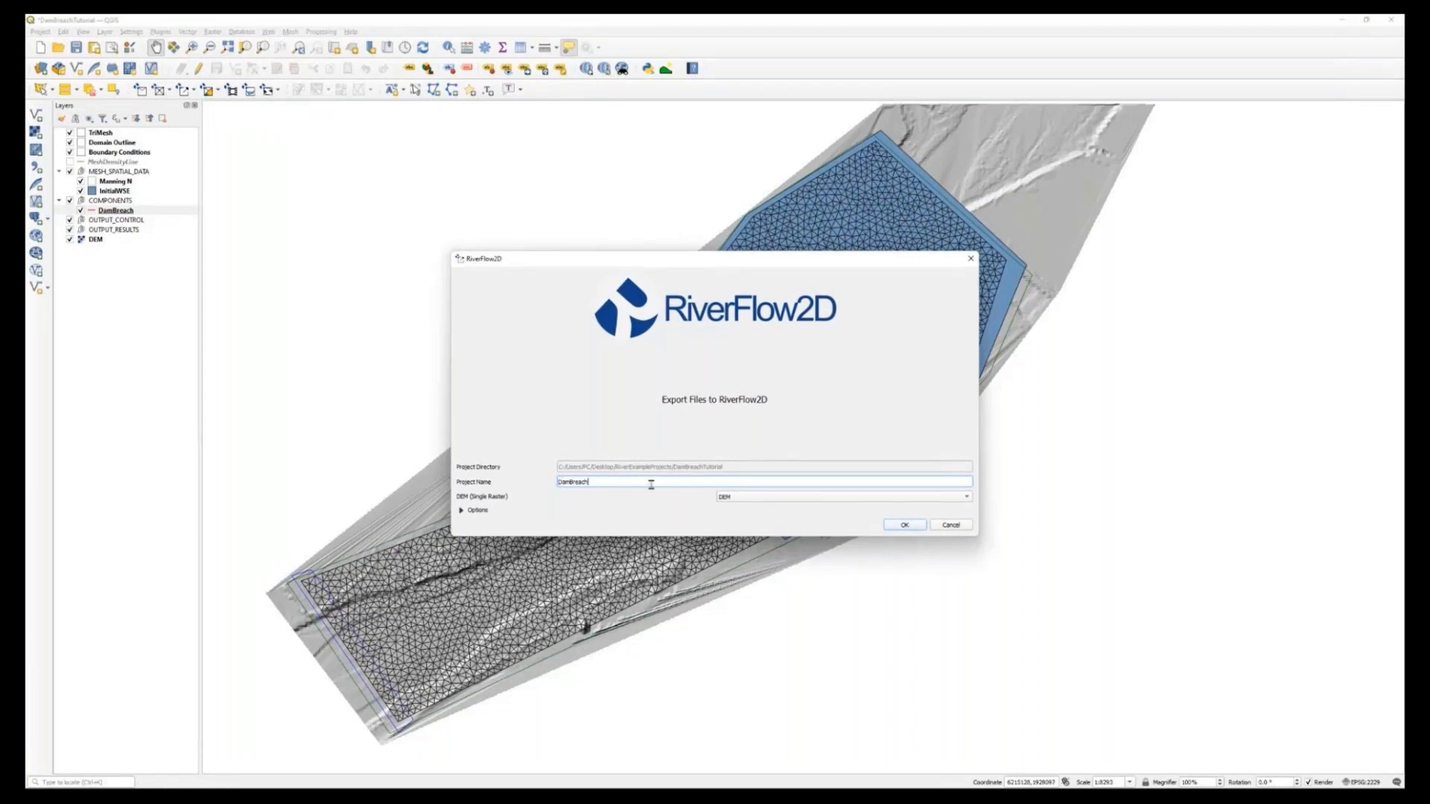
{"action": "left_click", "coordinate": [904, 526]}
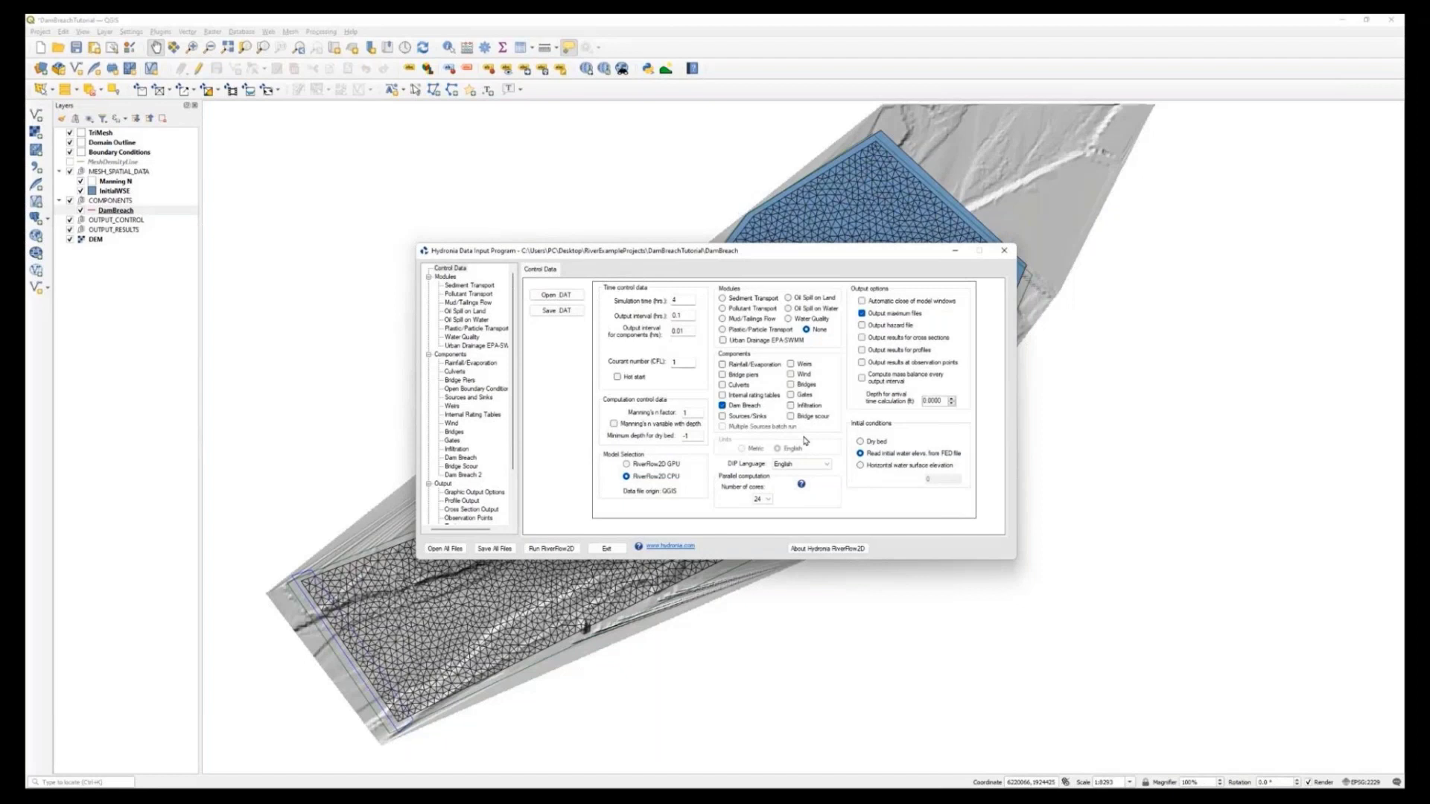
Step: Run the RiverFlow2D model with a 4-hour simulation time, declining to save changes
{"action": "double_click", "coordinate": [679, 301]}
{"action": "left_click", "coordinate": [552, 550]}
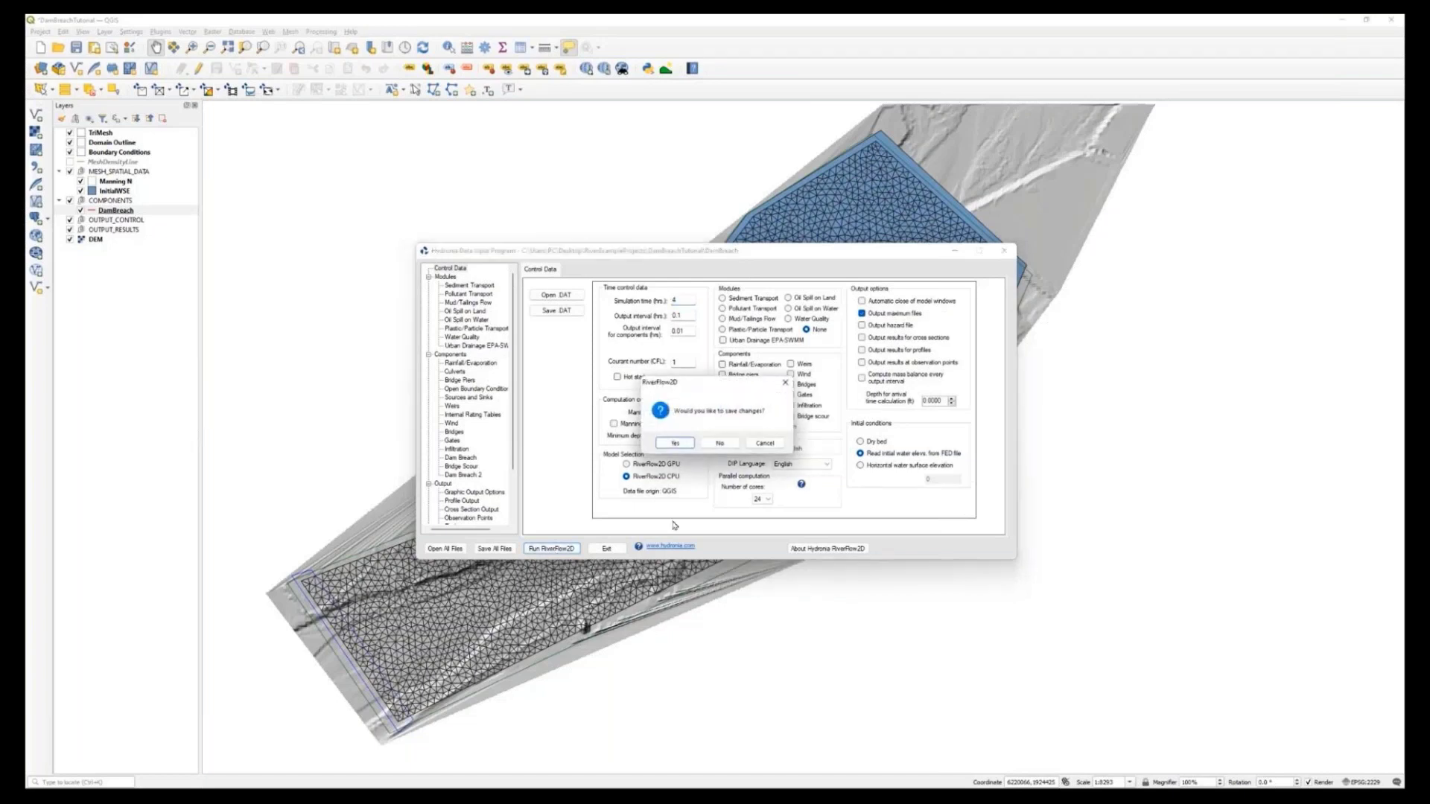
{"action": "left_click", "coordinate": [721, 444]}
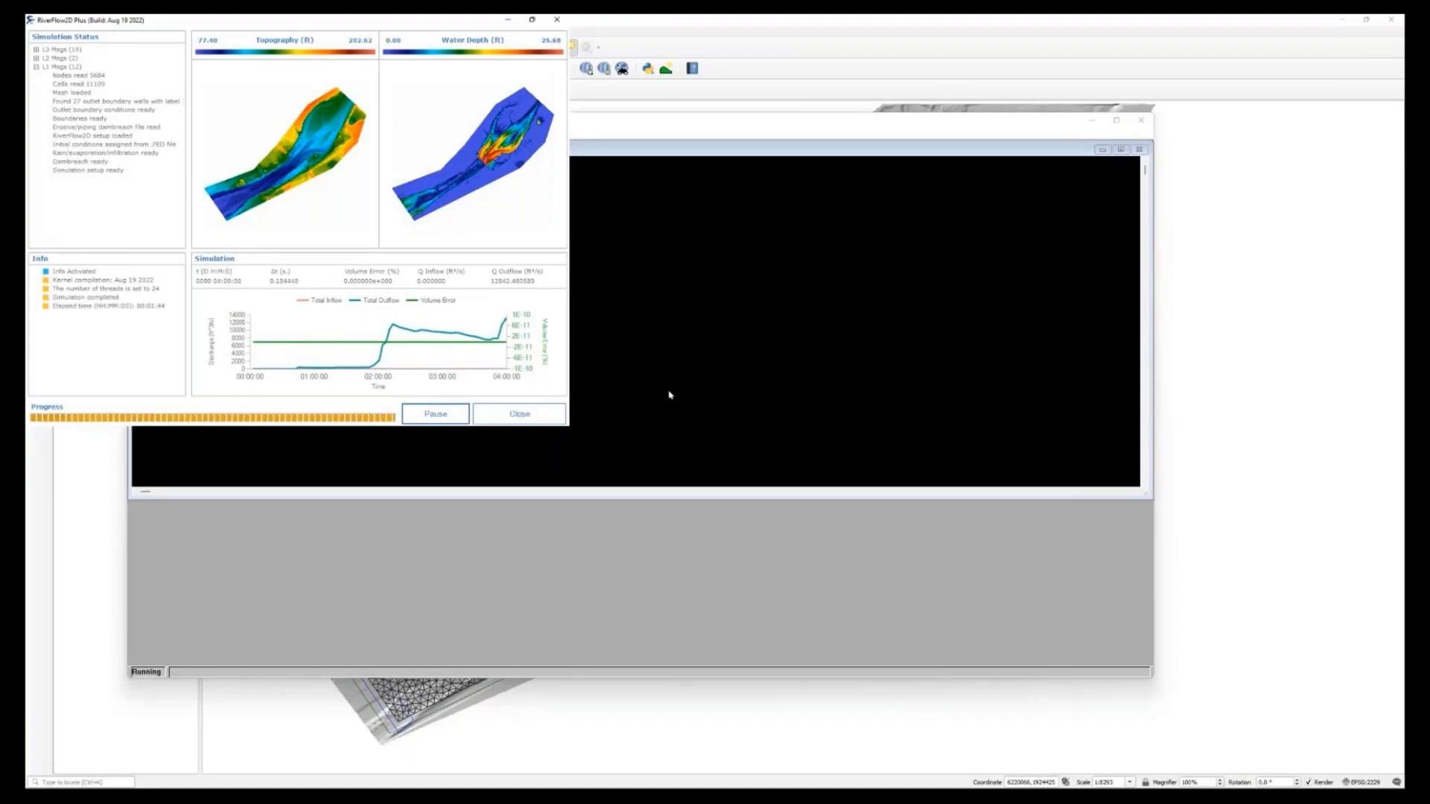
Step: Close the simulation progress and model output windows, then exit without saving changes
{"action": "left_click", "coordinate": [541, 417]}
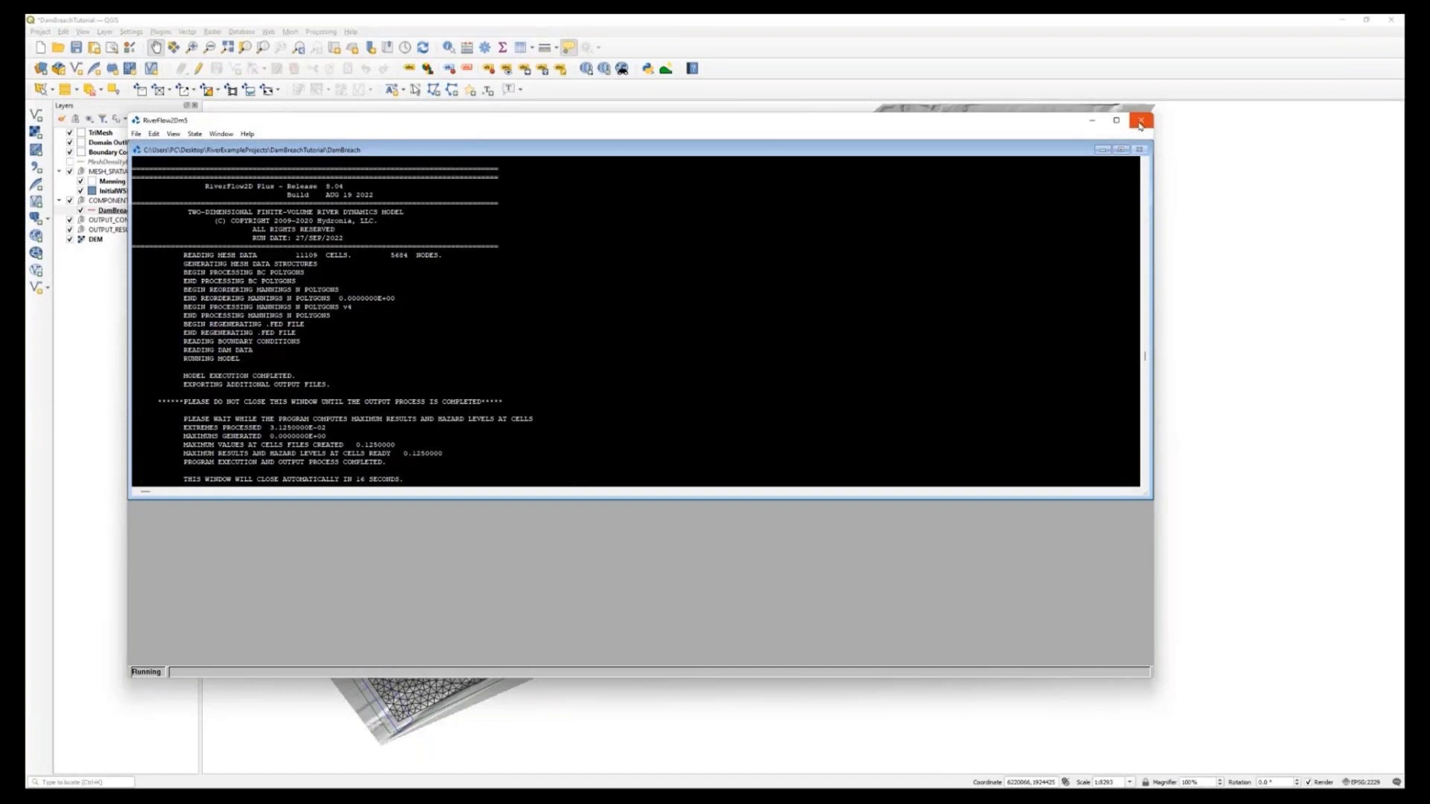
{"action": "left_click", "coordinate": [1140, 121]}
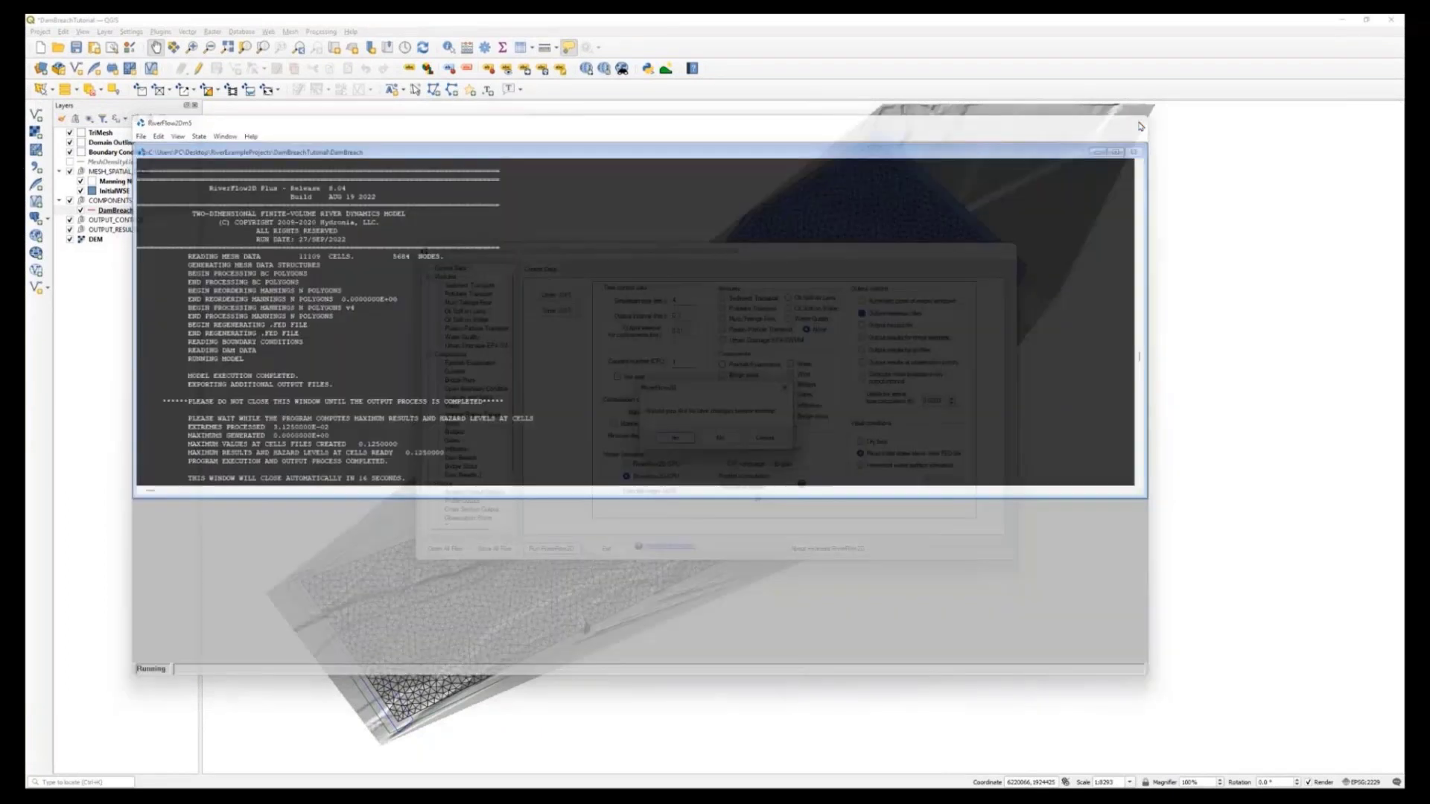
{"action": "left_click", "coordinate": [721, 438]}
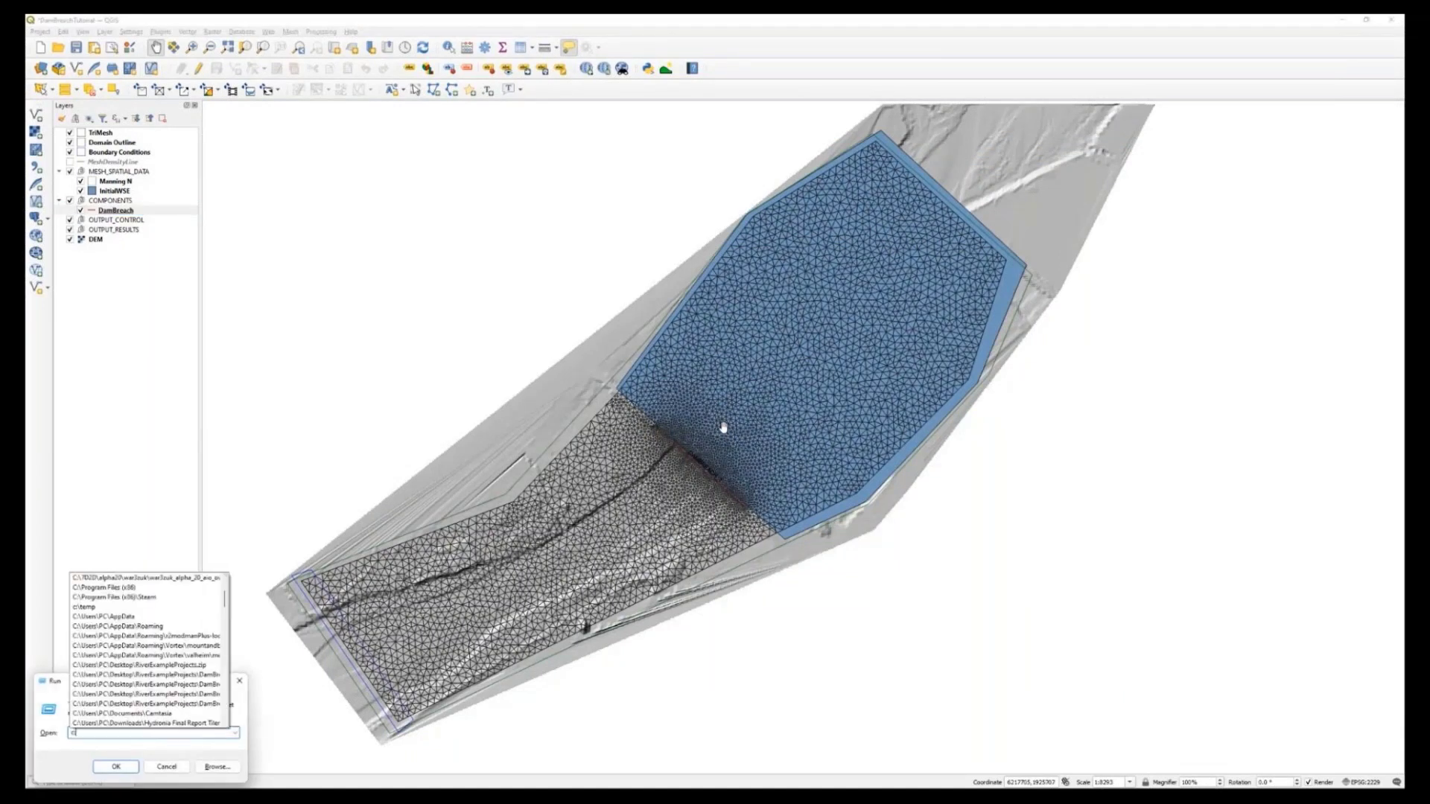
Step: Open the DamBreach.DAMBREACHH output file from the DamBreachTutorial folder in Notepad, as the default app for that file type
{"action": "scroll", "coordinate": [660, 338], "scroll_direction": "down", "scroll_amount": 1}
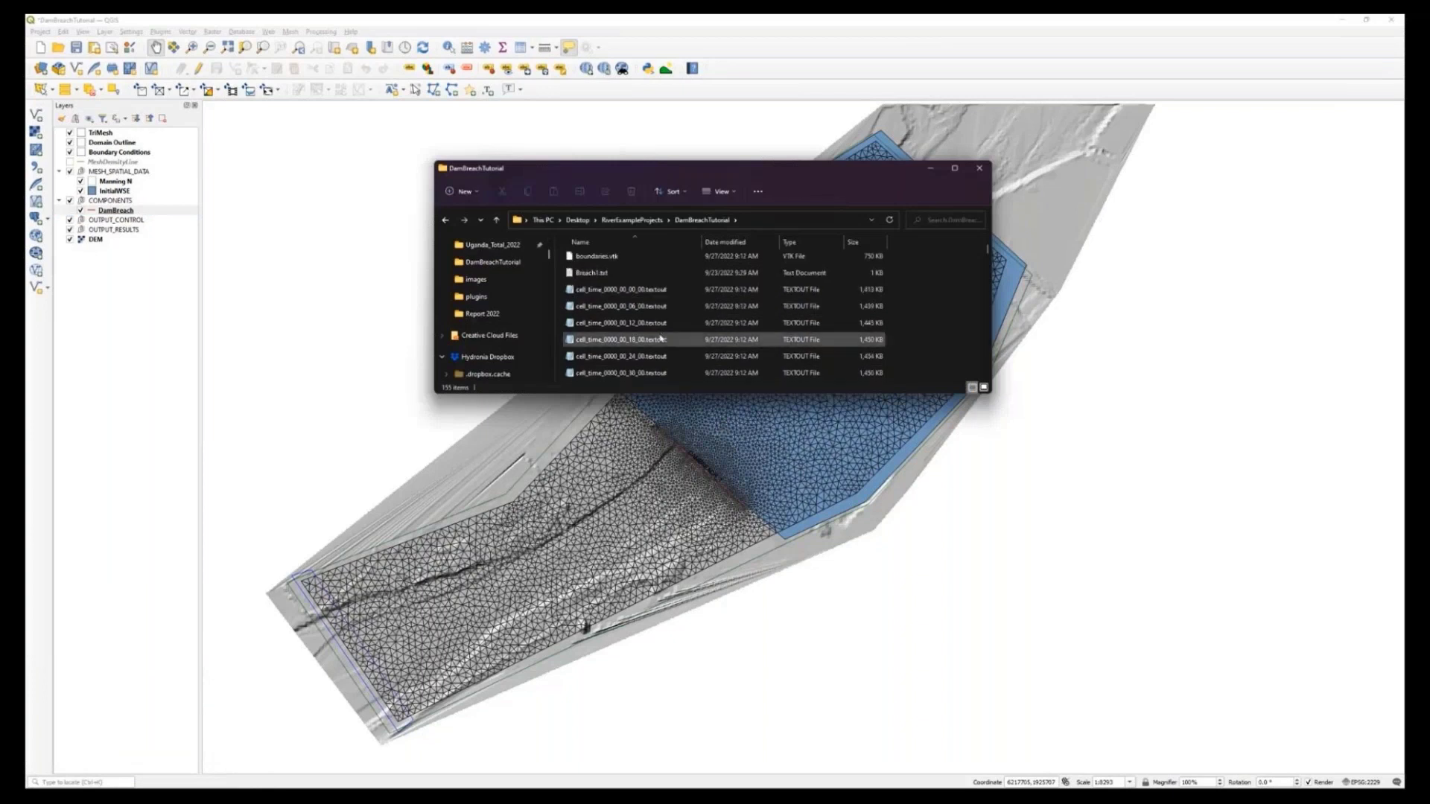
{"action": "scroll", "coordinate": [759, 312], "scroll_direction": "down", "scroll_amount": 10}
{"action": "scroll", "coordinate": [759, 312], "scroll_direction": "up", "scroll_amount": 2}
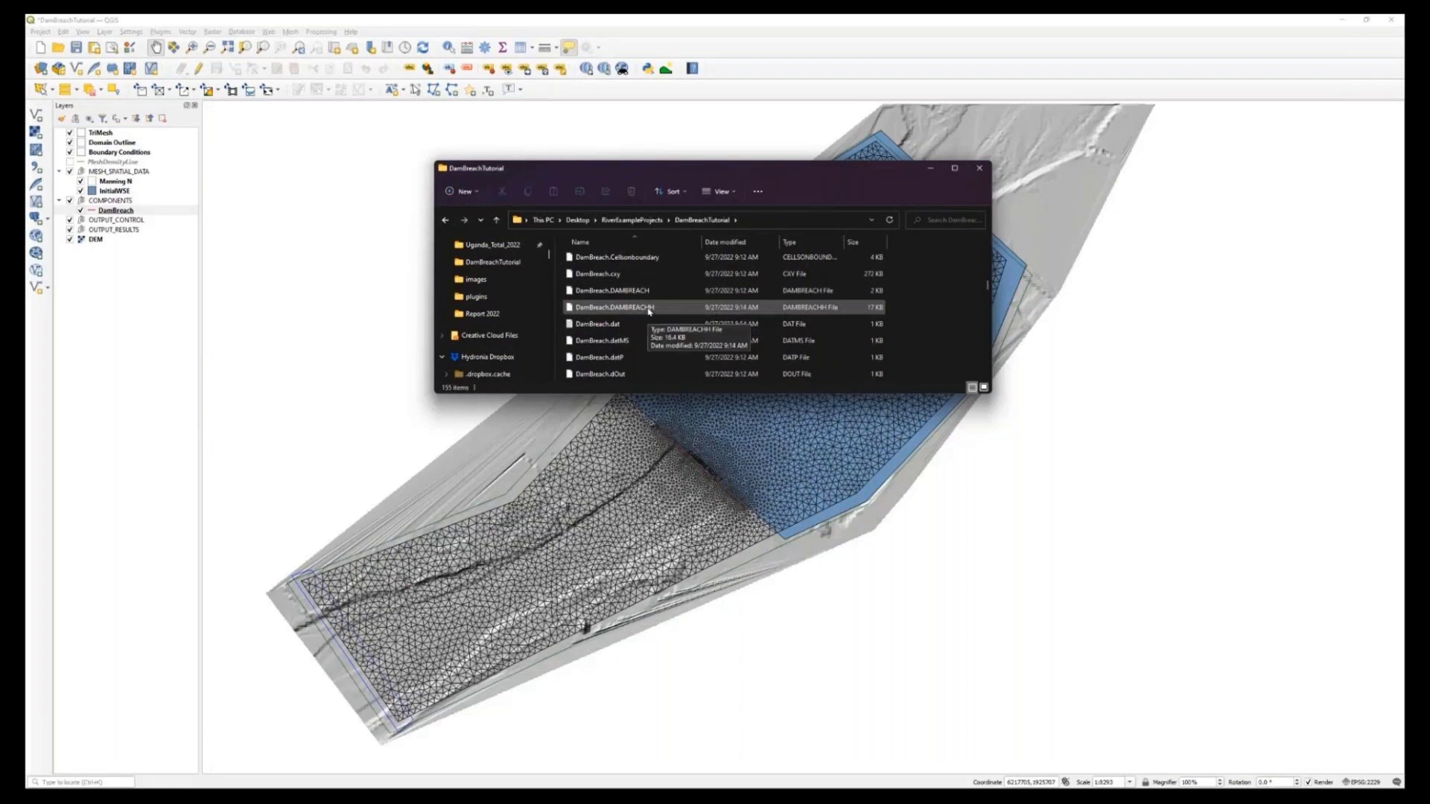
{"action": "right_click", "coordinate": [647, 311]}
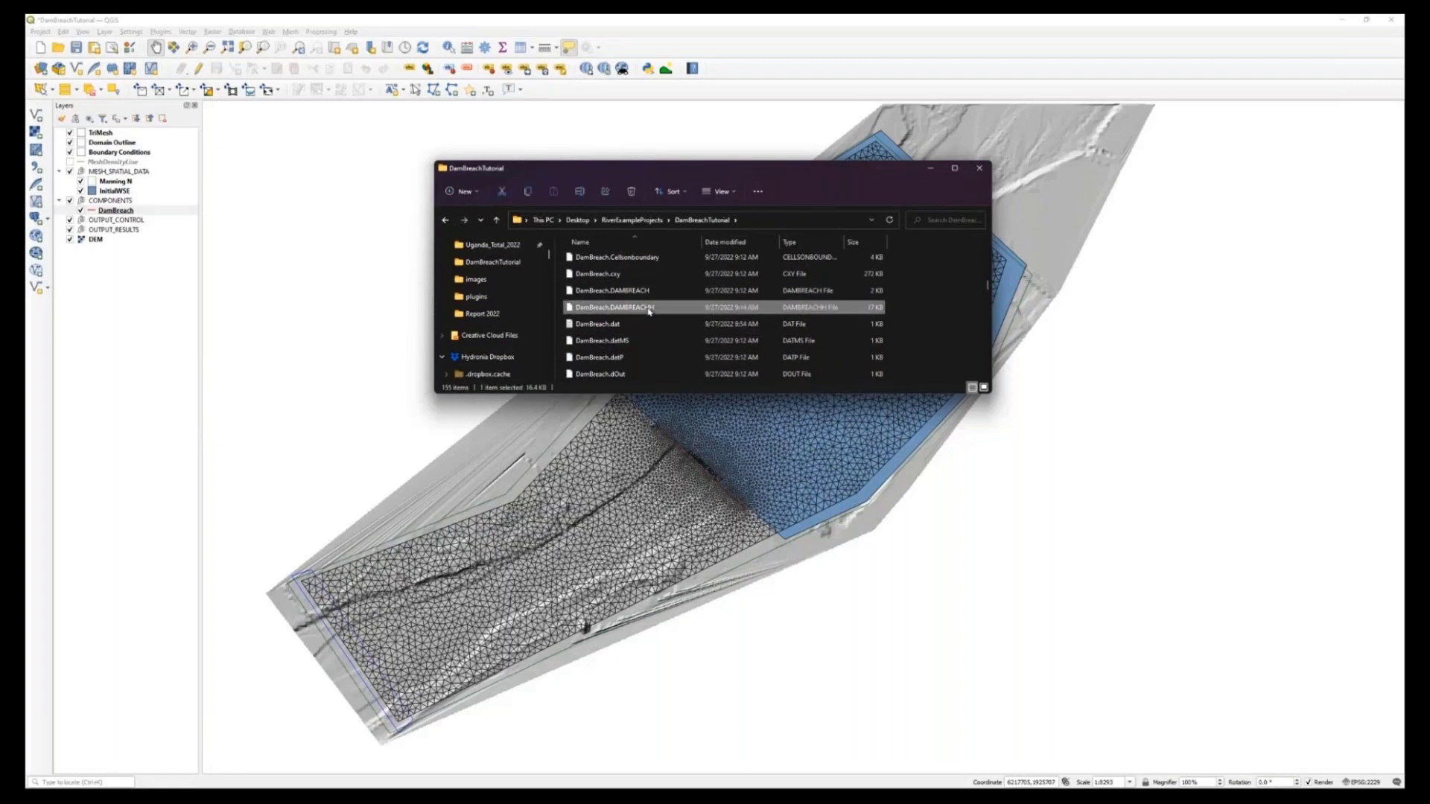
{"action": "left_click", "coordinate": [672, 316]}
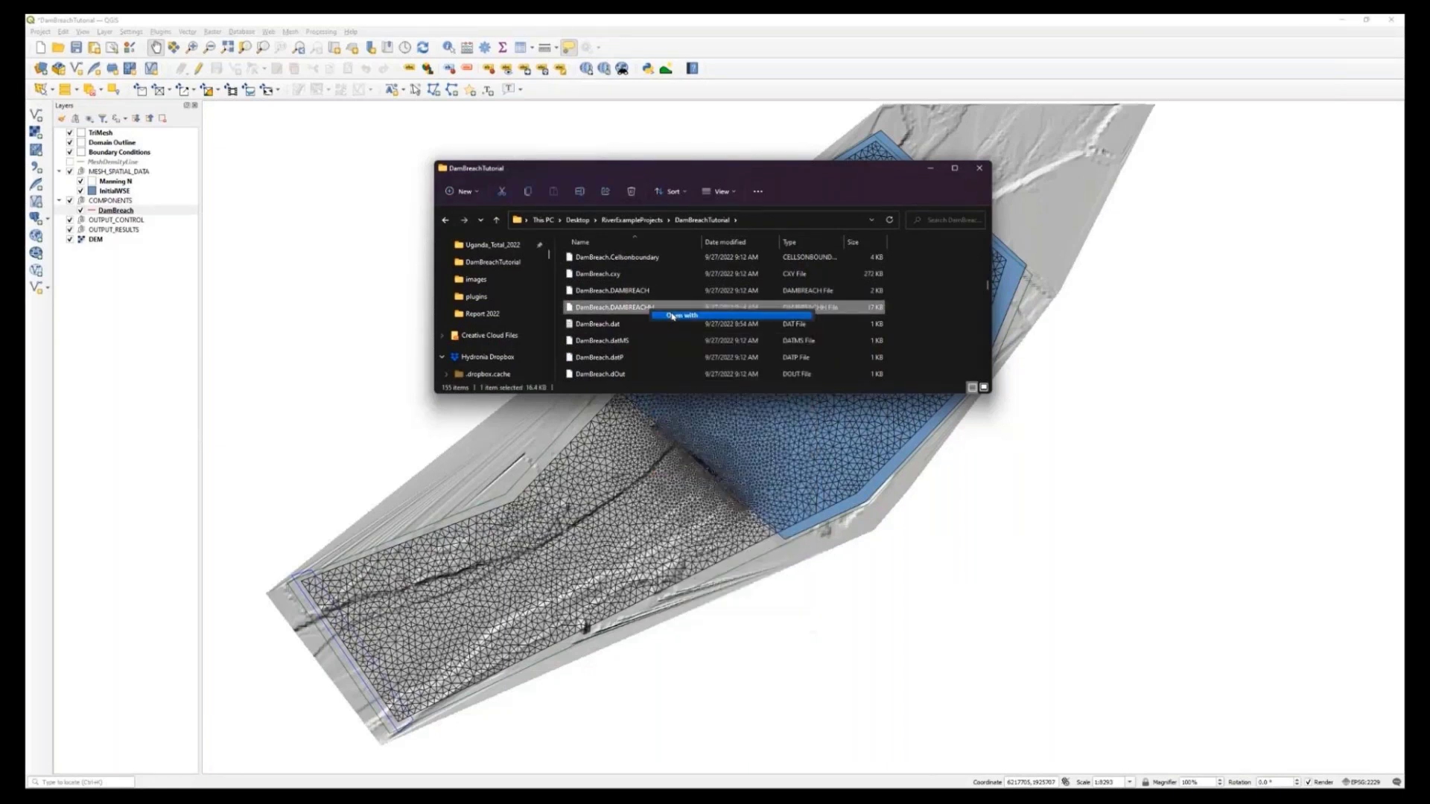
{"action": "left_click", "coordinate": [645, 276]}
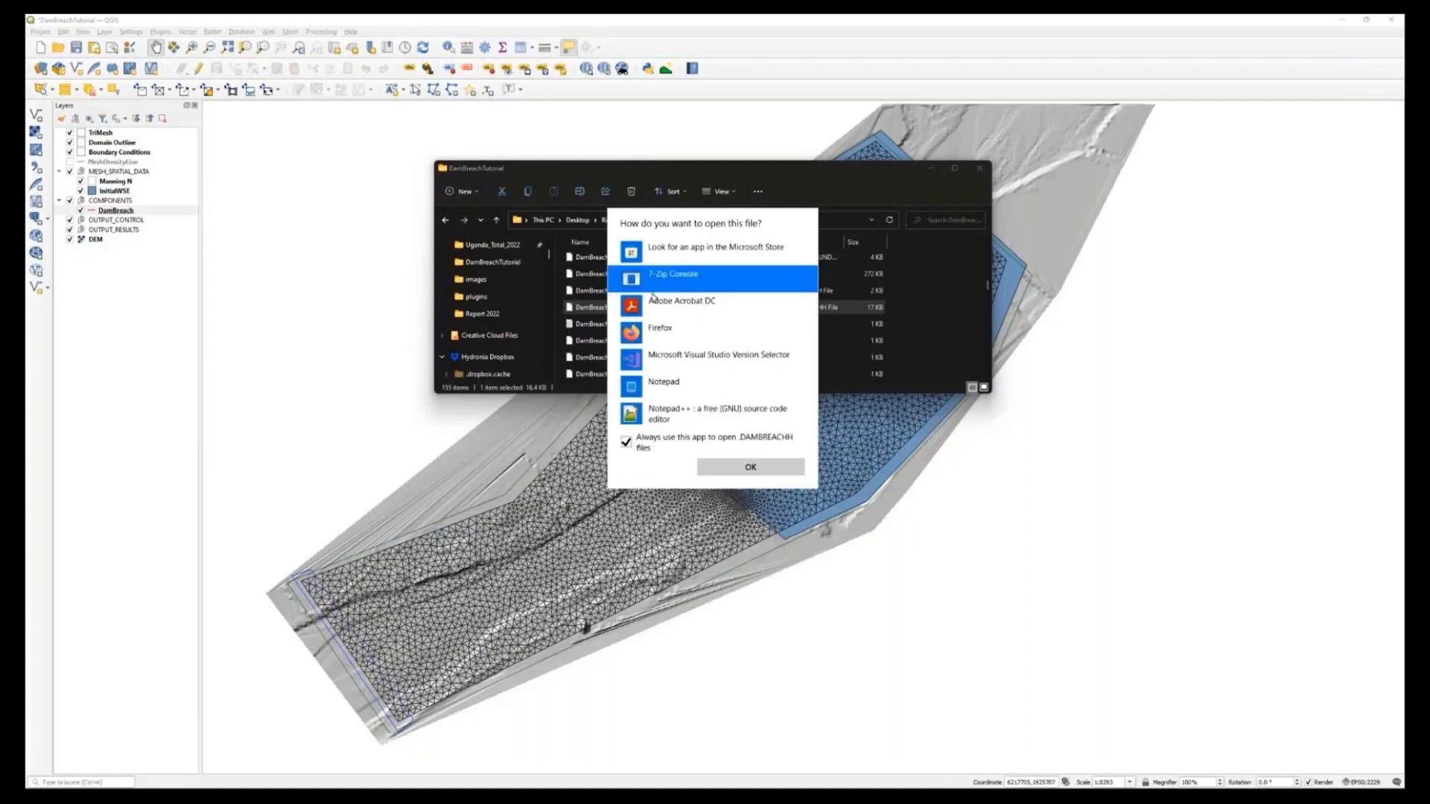
{"action": "scroll", "coordinate": [697, 309], "scroll_direction": "down", "scroll_amount": 3}
{"action": "left_click", "coordinate": [697, 302]}
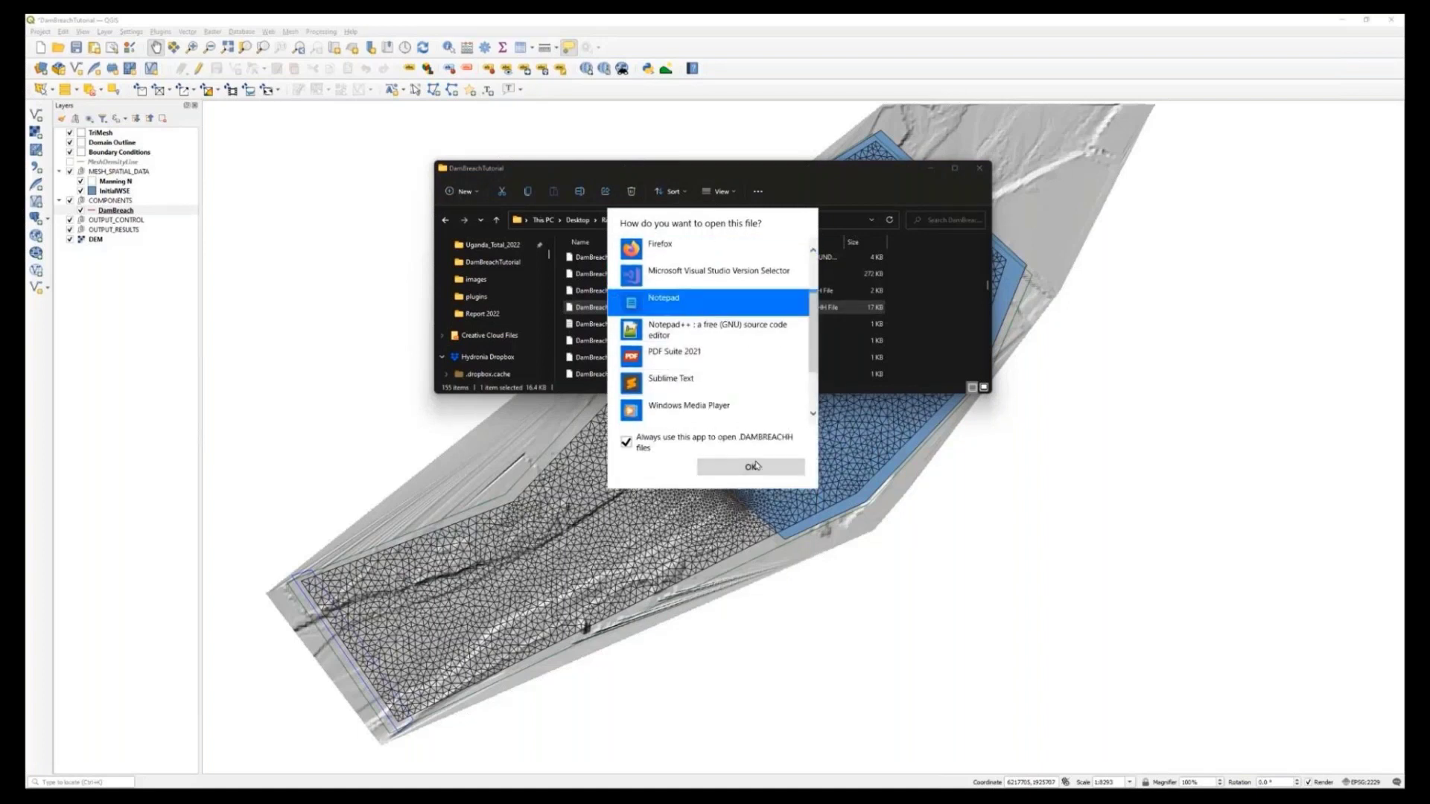
{"action": "left_click", "coordinate": [748, 467]}
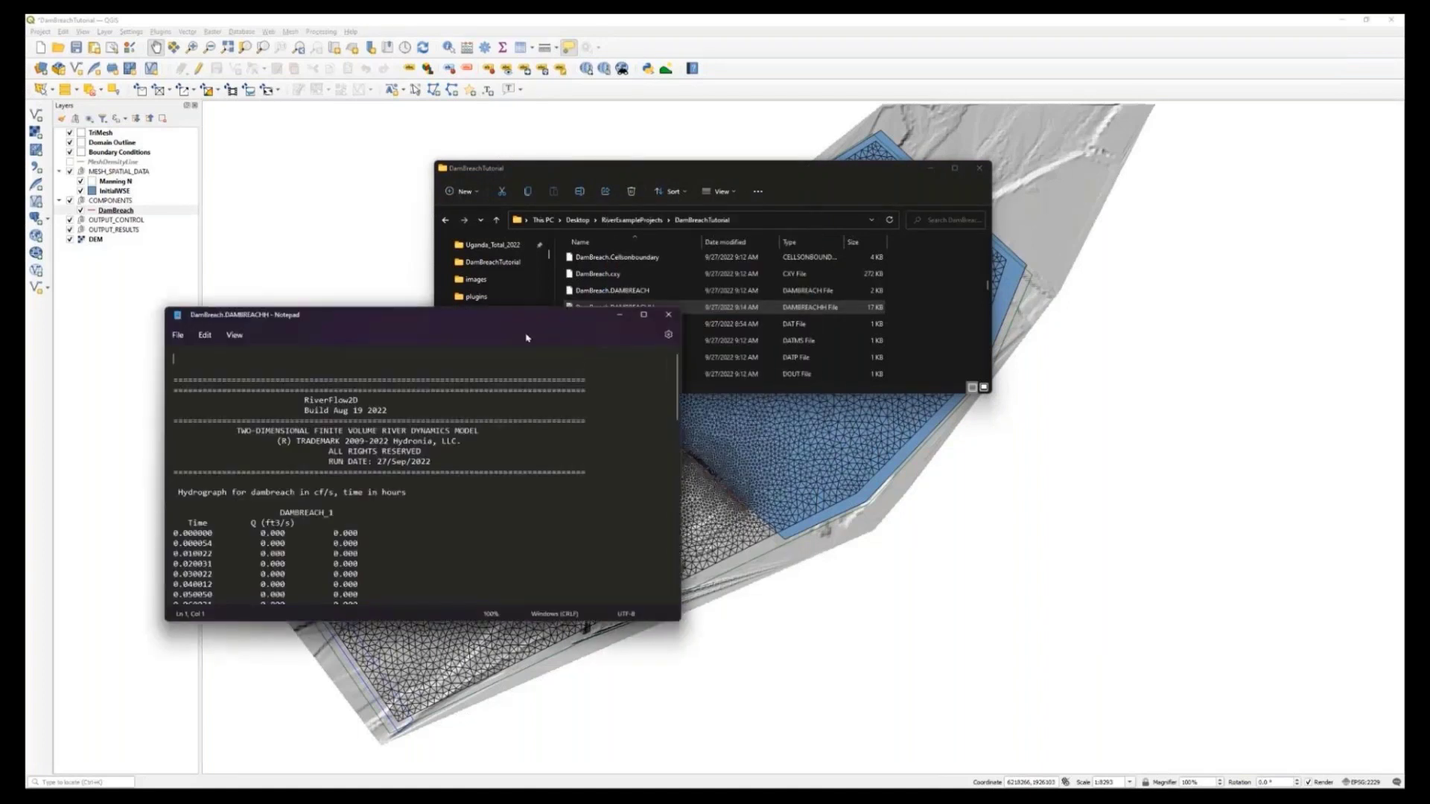
Step: Enlarge the Notepad window and examine the dam breach hydrograph's discharge values over time
{"action": "left_click_drag", "start_coordinate": [526, 319], "coordinate": [785, 404]}
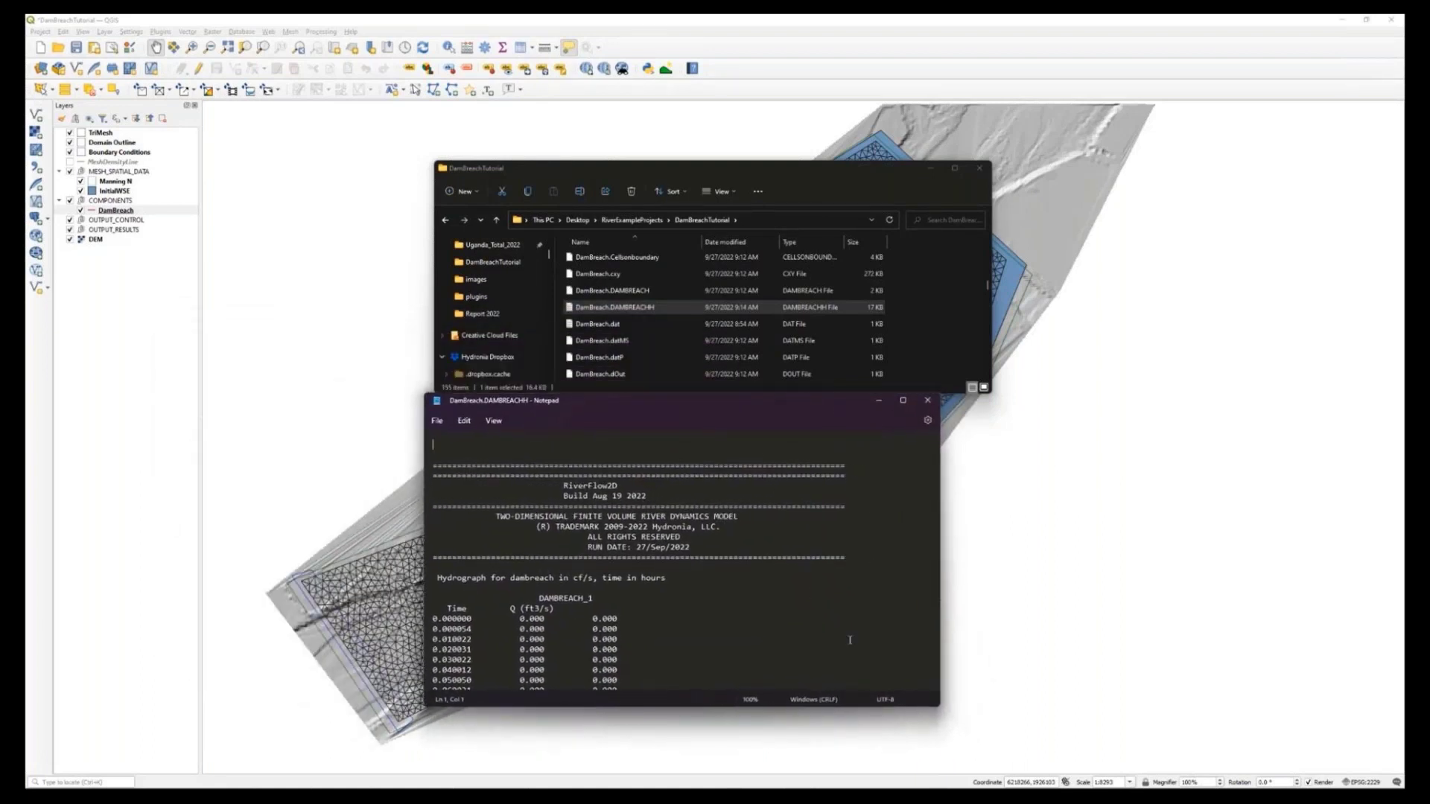
{"action": "left_click_drag", "start_coordinate": [819, 706], "coordinate": [819, 761]}
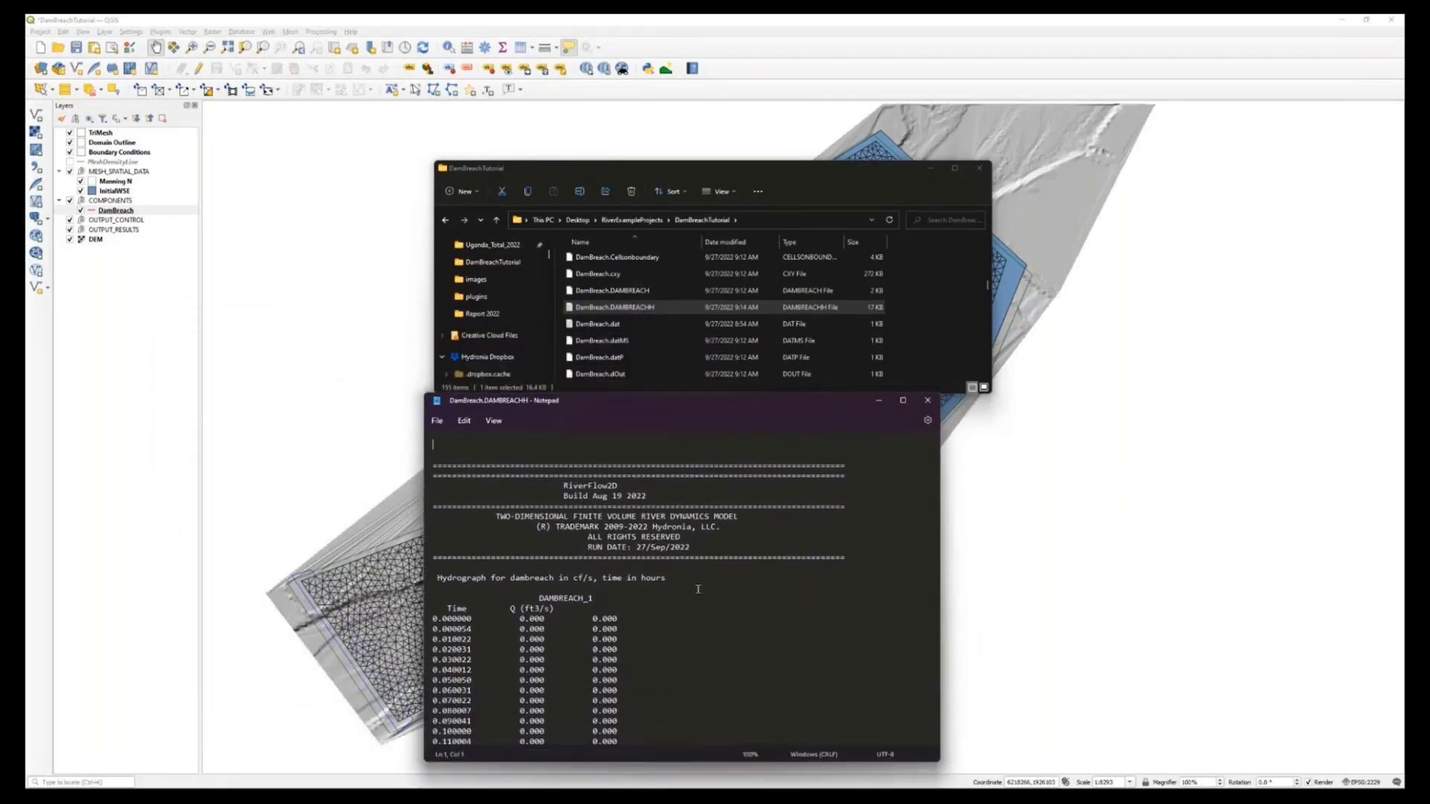
{"action": "scroll", "coordinate": [667, 579], "scroll_direction": "down", "scroll_amount": 2}
{"action": "scroll", "coordinate": [654, 576], "scroll_direction": "down", "scroll_amount": 2}
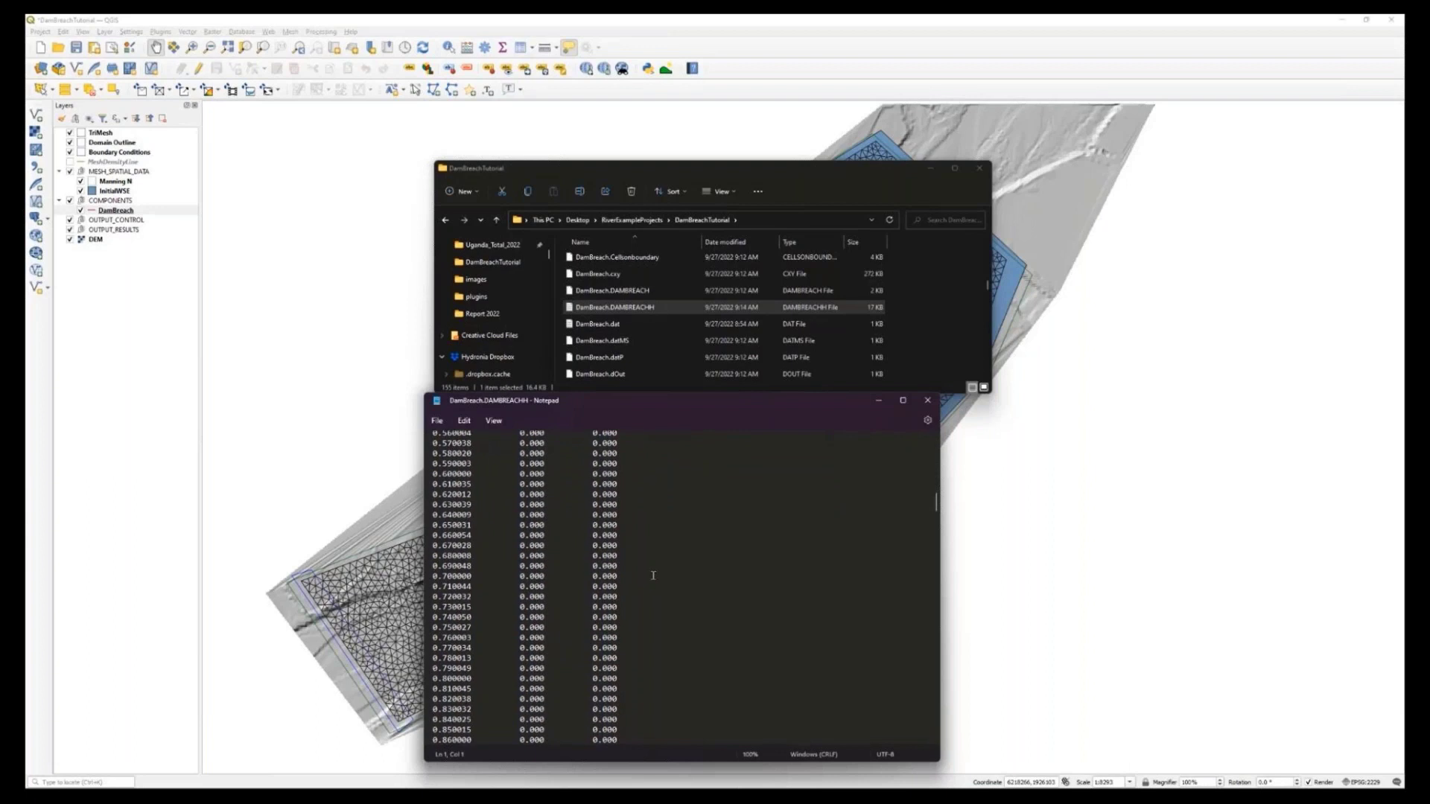
{"action": "scroll", "coordinate": [653, 575], "scroll_direction": "down", "scroll_amount": 12}
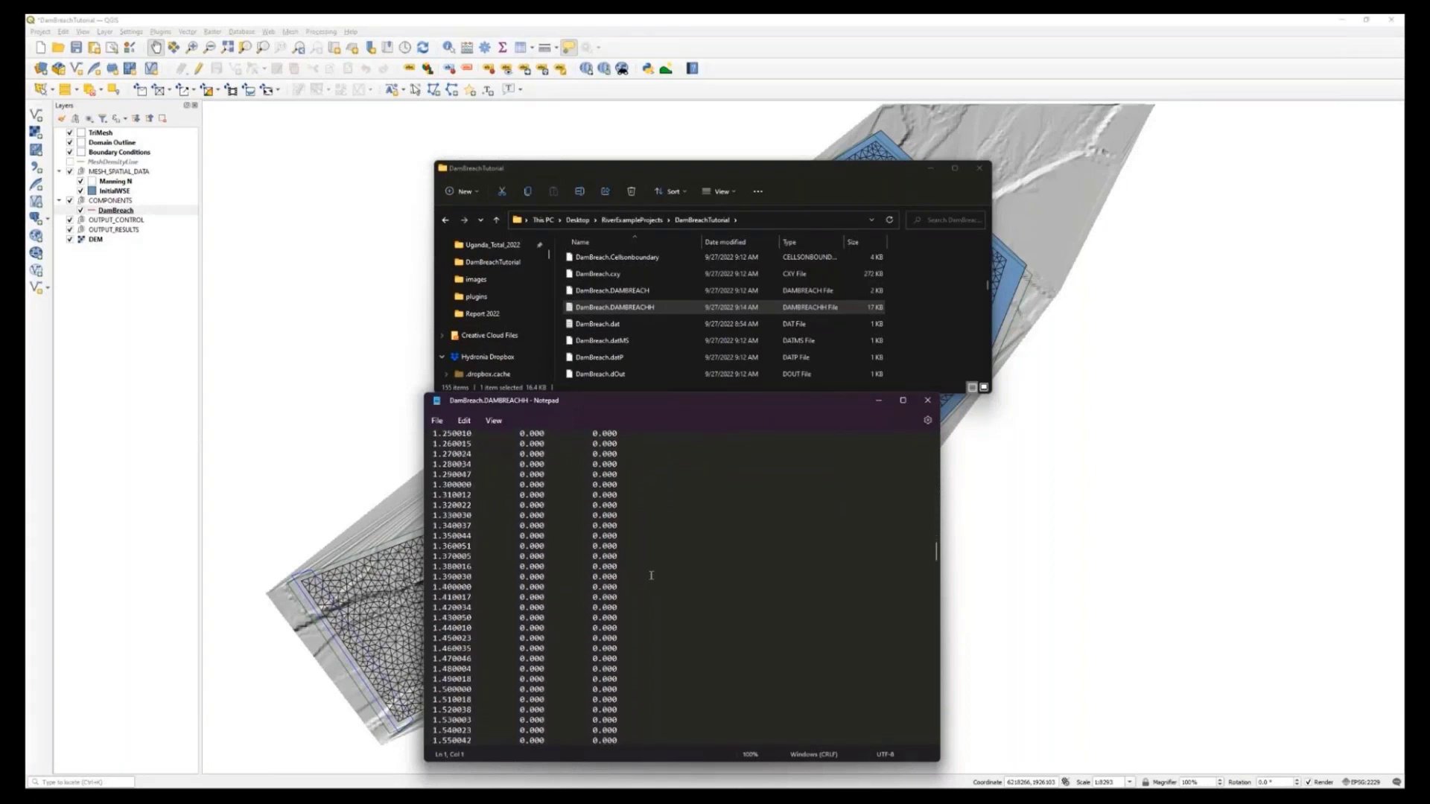
{"action": "scroll", "coordinate": [598, 572], "scroll_direction": "down", "scroll_amount": 5}
{"action": "scroll", "coordinate": [576, 575], "scroll_direction": "down", "scroll_amount": 20}
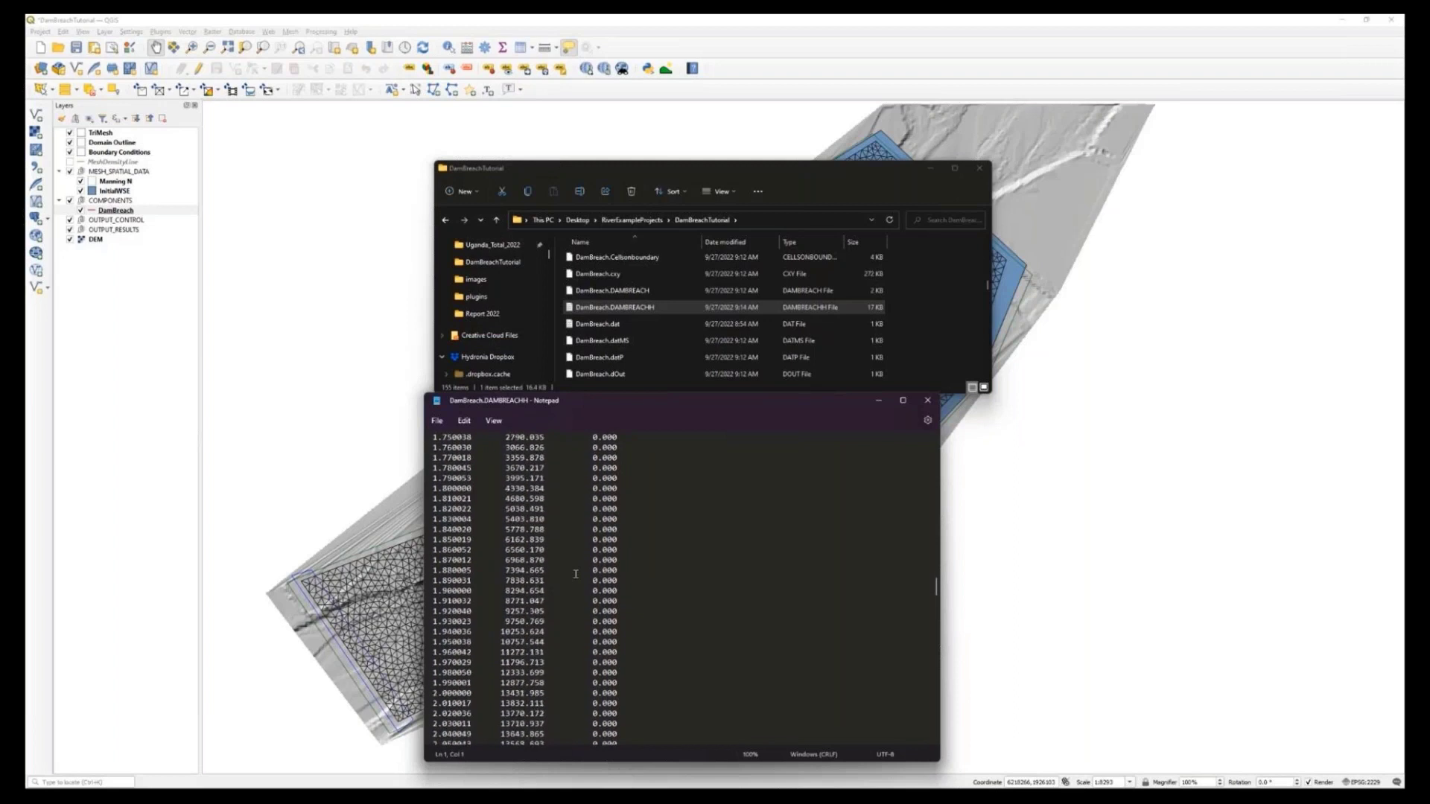
{"action": "left_click_drag", "start_coordinate": [935, 625], "coordinate": [935, 440]}
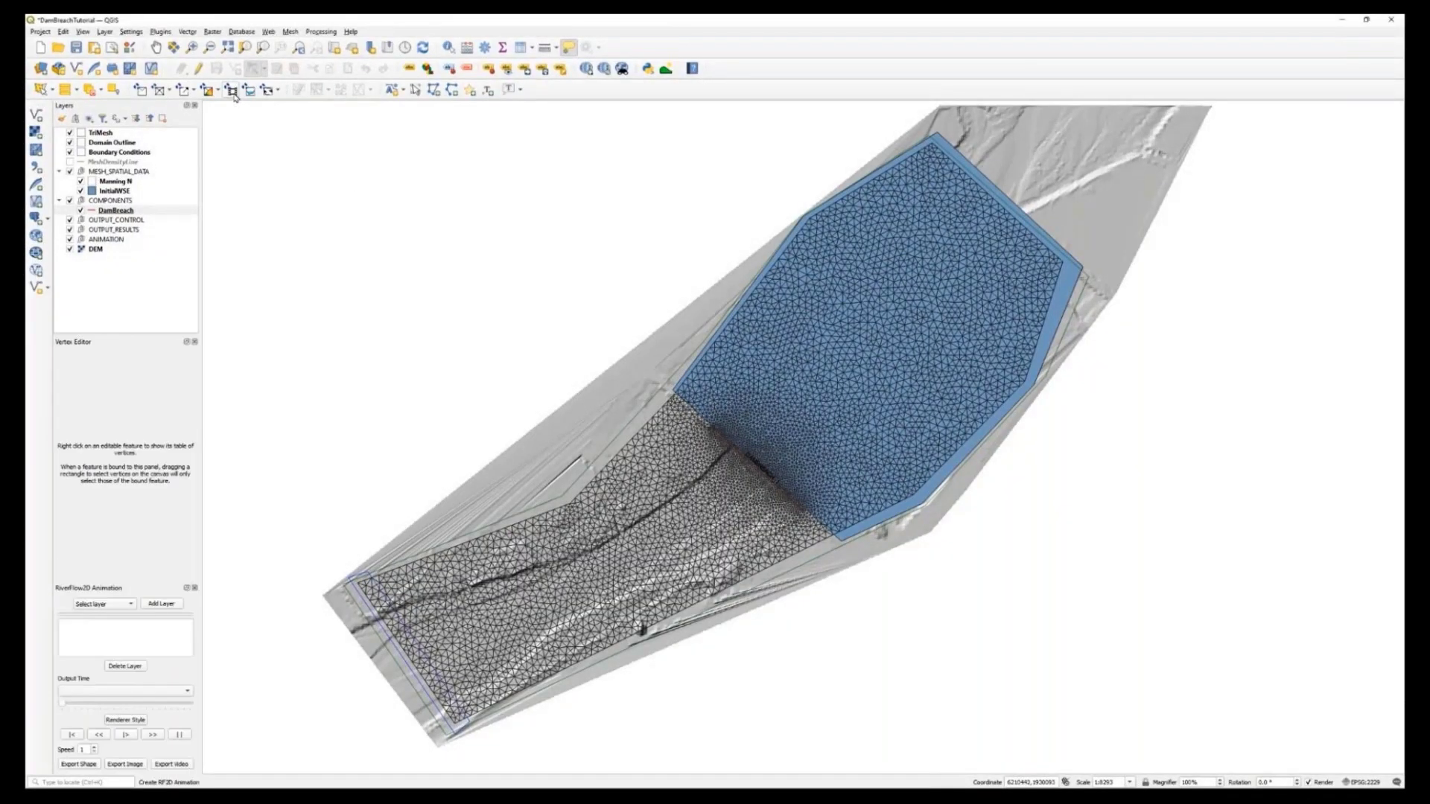
Step: Add a Depth layer to the RiverFlow2D animation for output times 0000:00:00:00 to 0000:04:00:00
{"action": "left_click", "coordinate": [130, 605]}
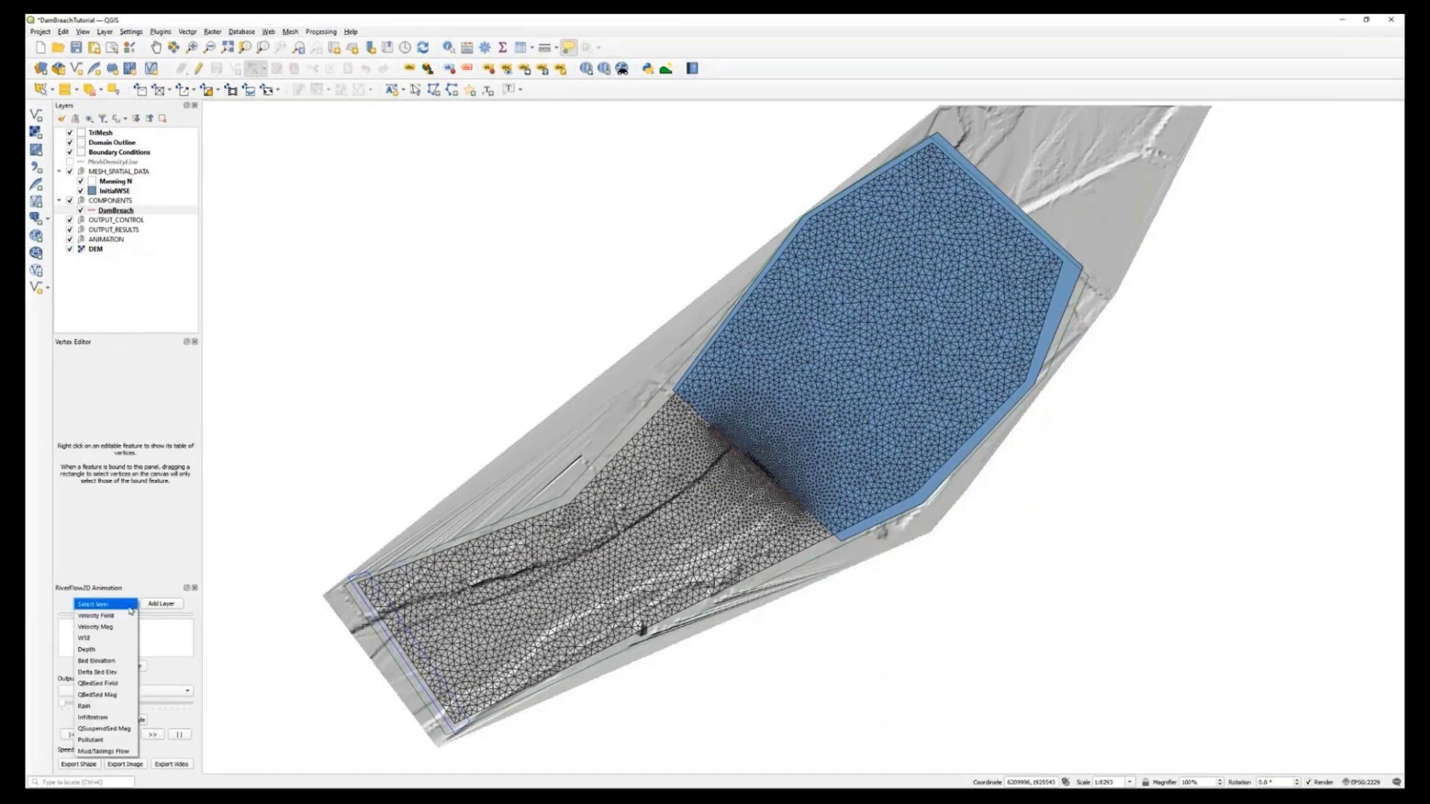
{"action": "left_click", "coordinate": [112, 650]}
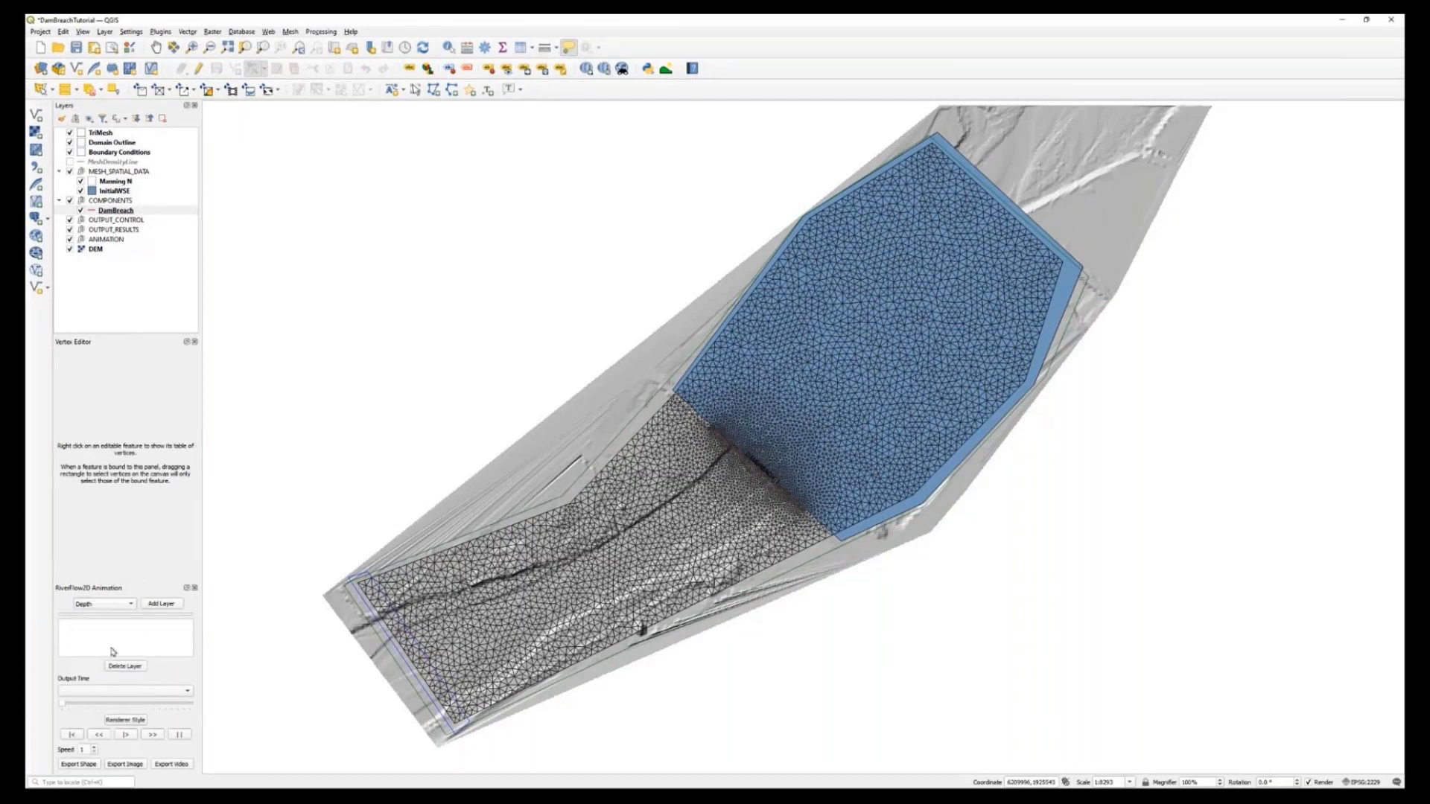
{"action": "left_click", "coordinate": [159, 607]}
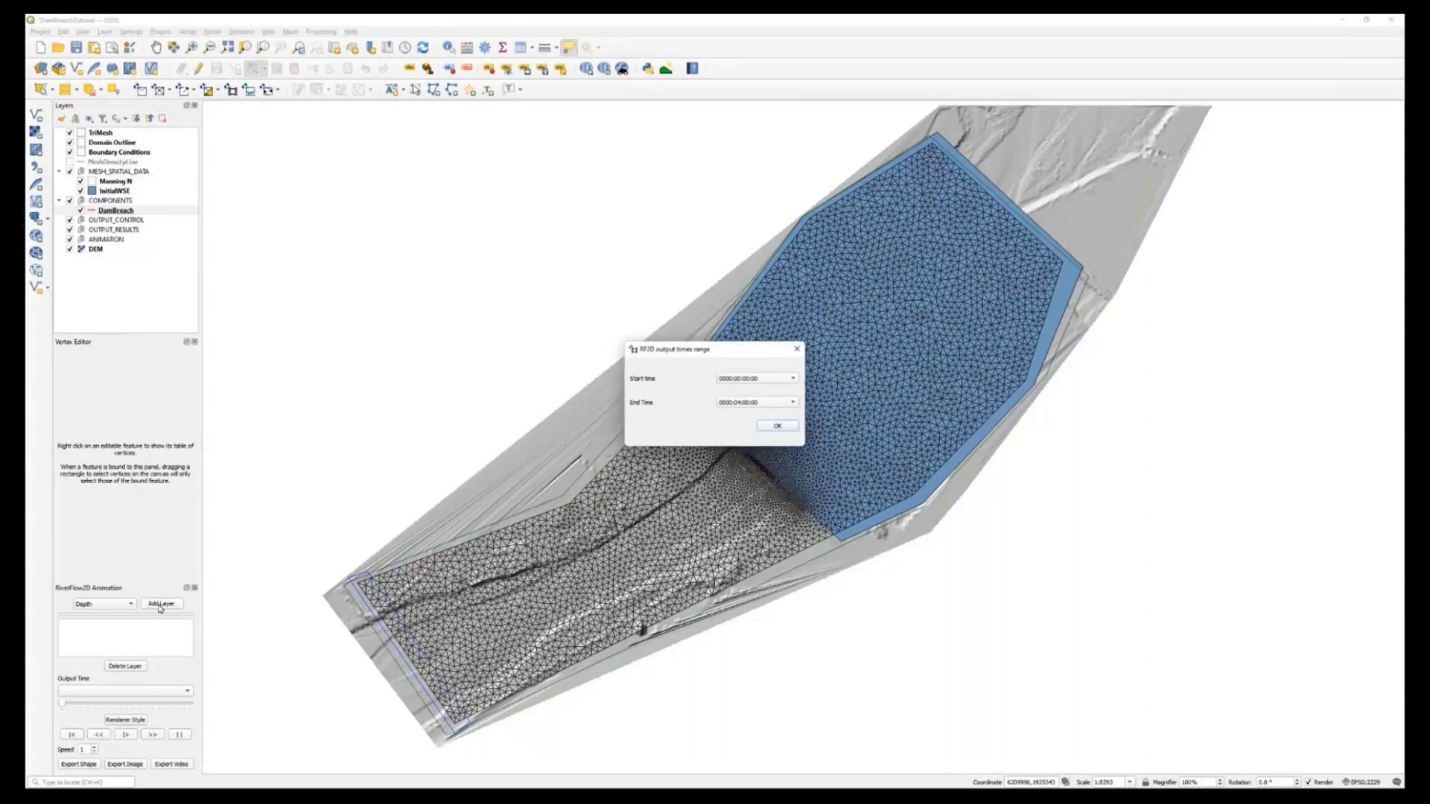
{"action": "left_click", "coordinate": [778, 427]}
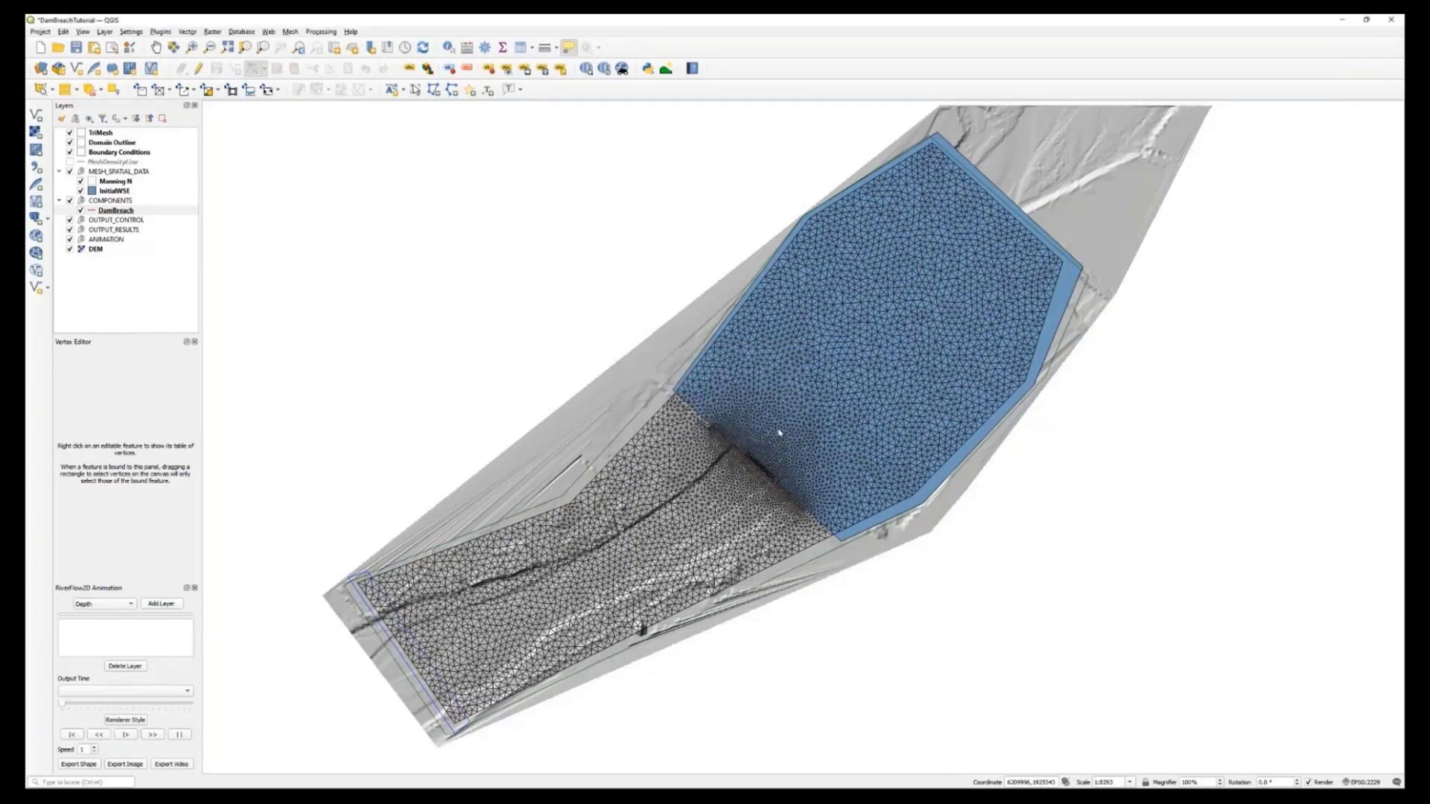
Step: Hide the TriMesh, Boundary Conditions, MESH_SPATIAL_DATA and DEM layers, and play the Depth animation
{"action": "left_click", "coordinate": [70, 133]}
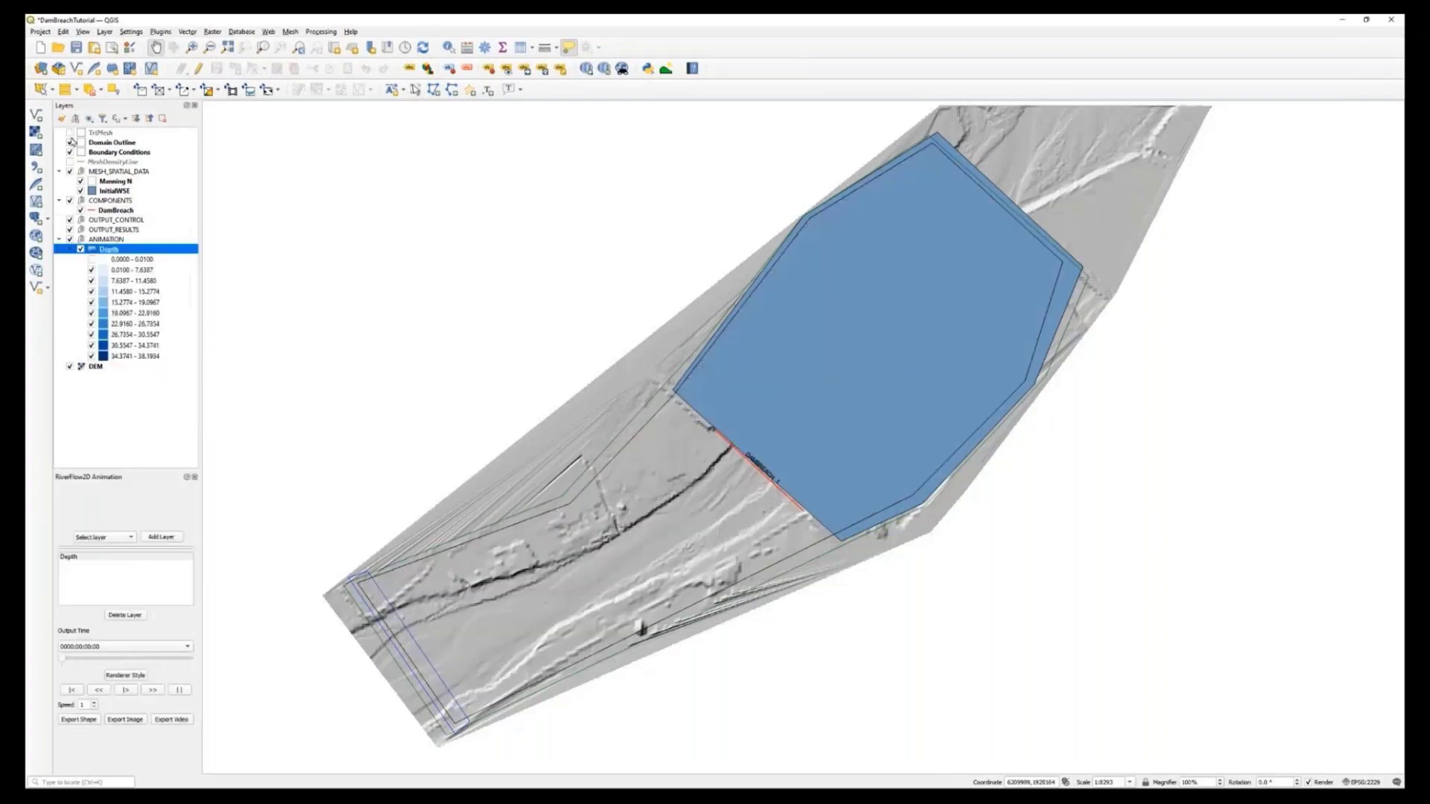
{"action": "left_click", "coordinate": [70, 152]}
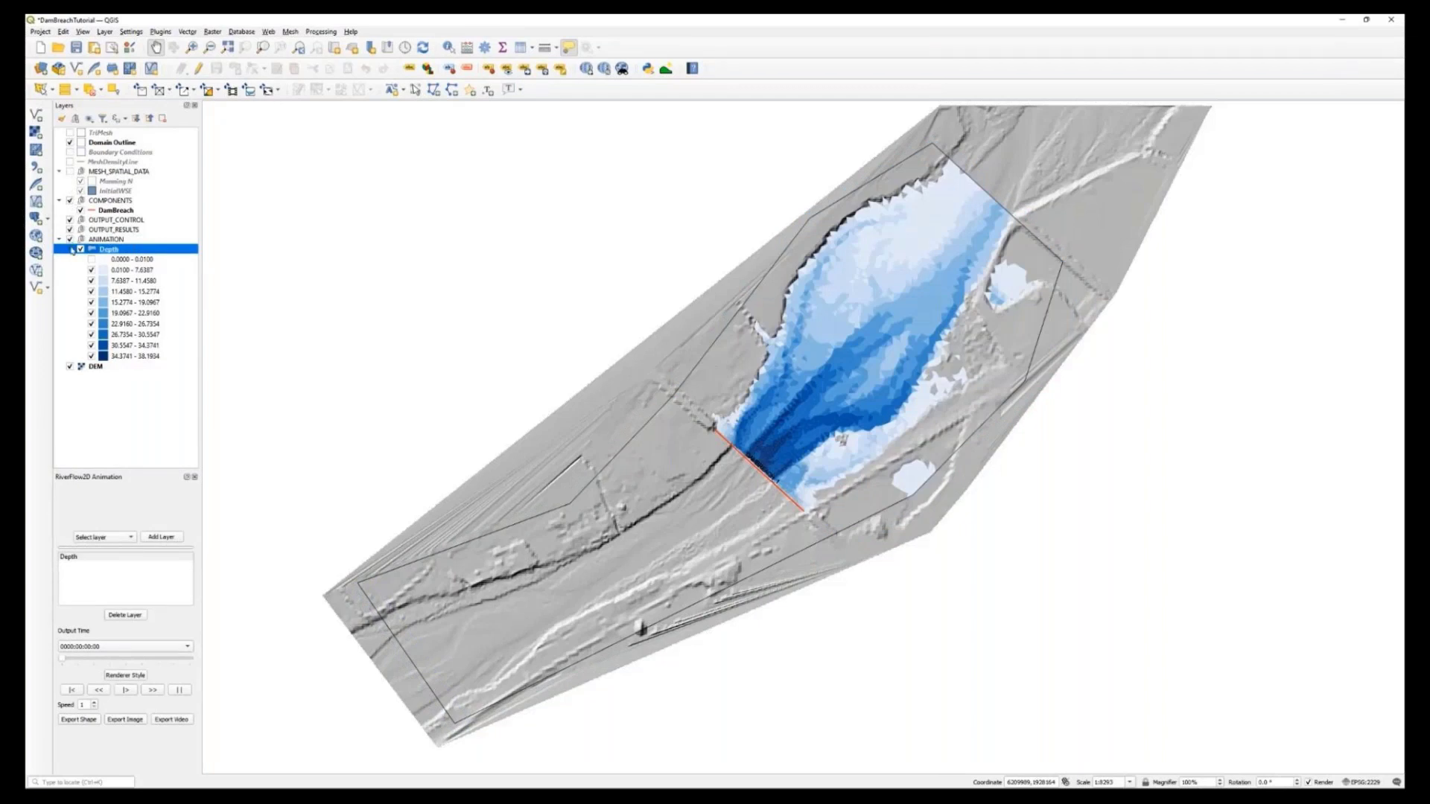
{"action": "left_click", "coordinate": [70, 367]}
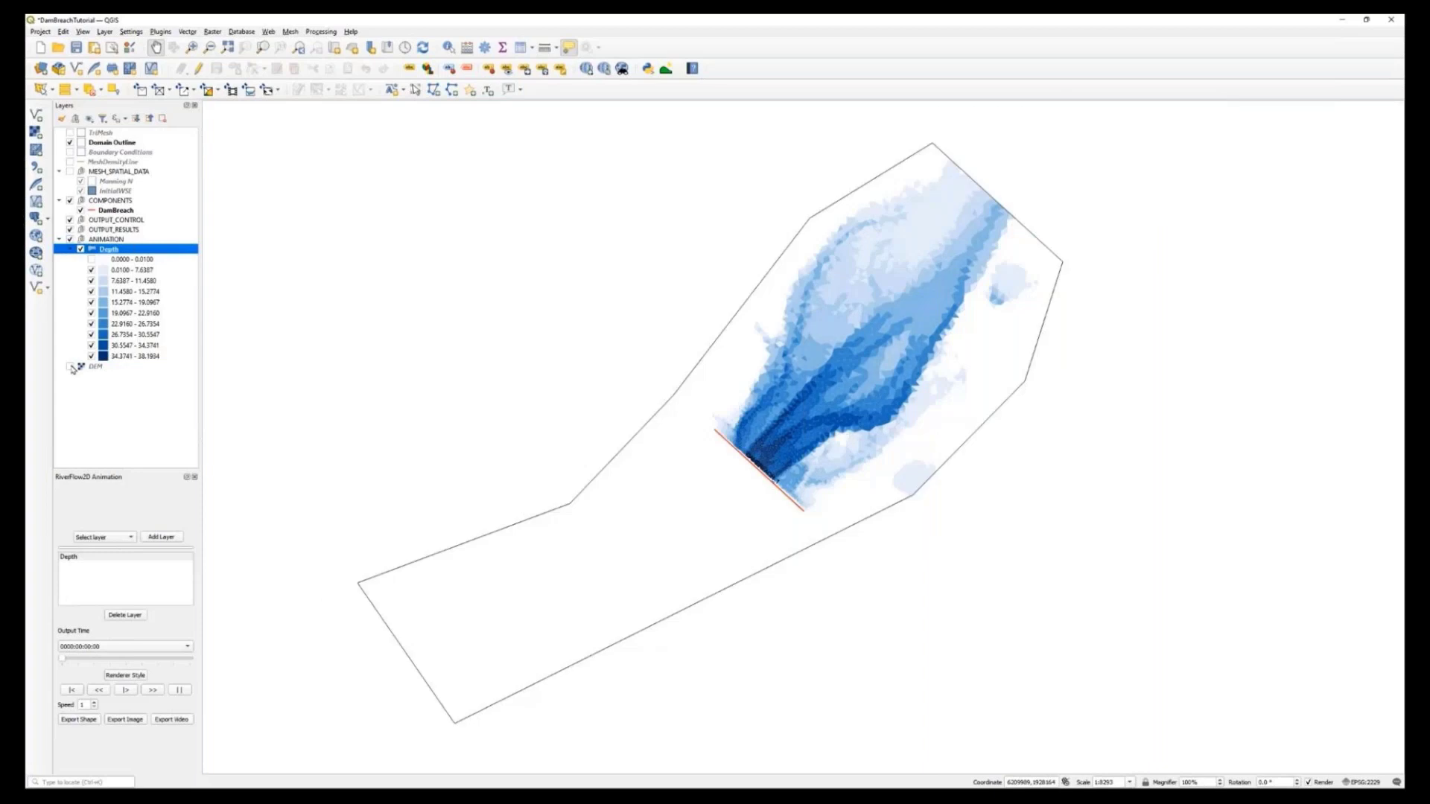
{"action": "left_click", "coordinate": [125, 559]}
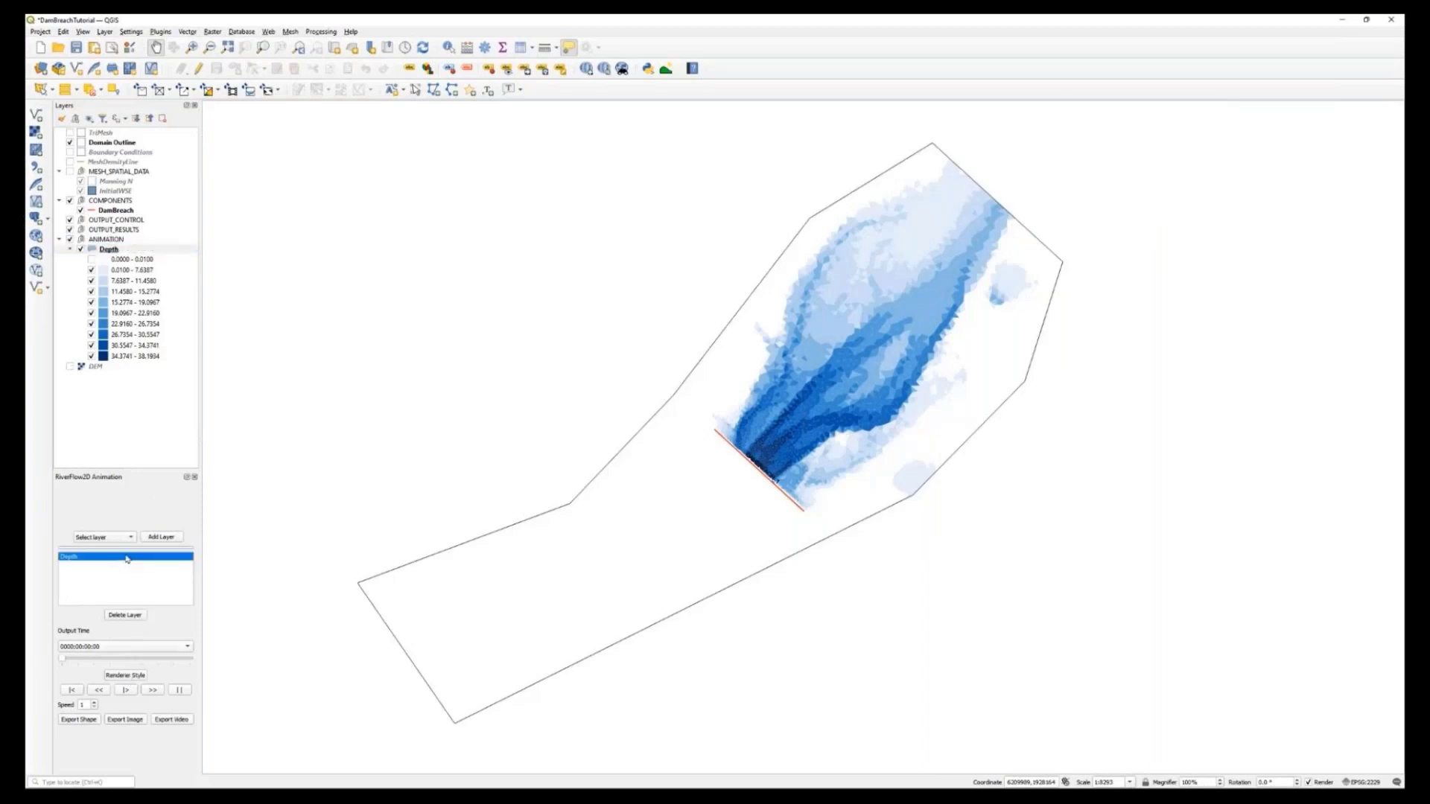
{"action": "left_click", "coordinate": [126, 691]}
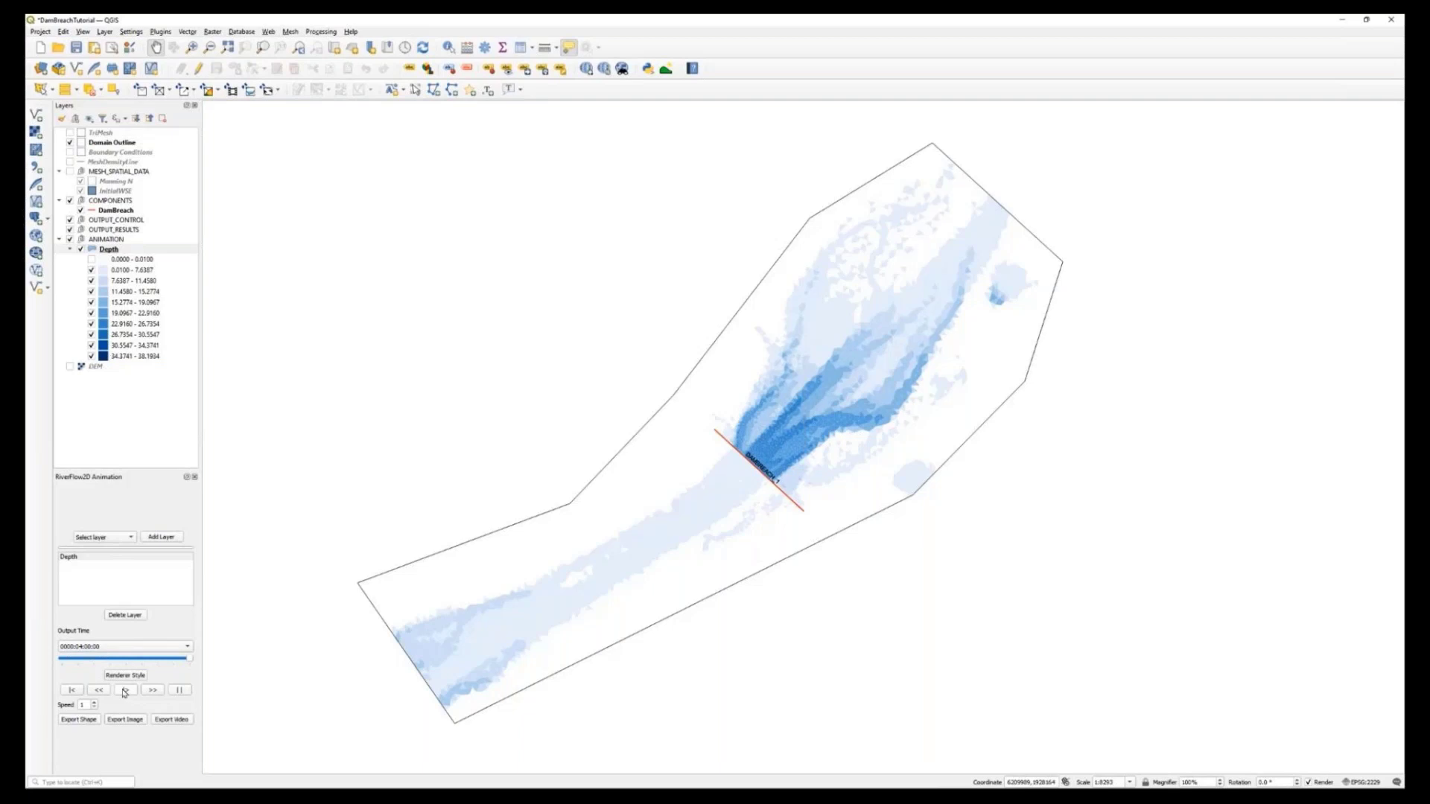
Step: Export the depth animation as a 1 fps video named animation.avi in the DamBreachTutorial folder
{"action": "left_click", "coordinate": [170, 720]}
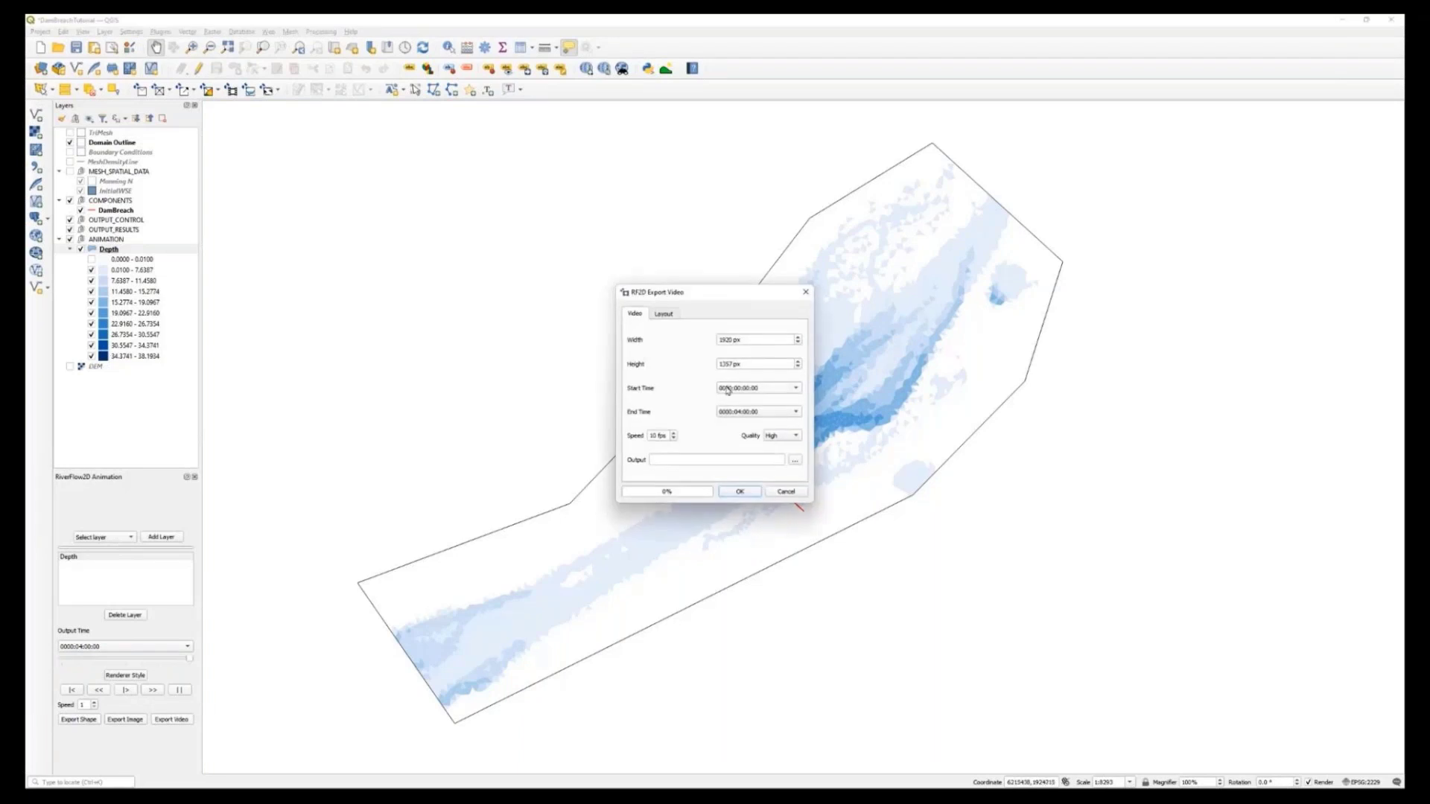
{"action": "double_click", "coordinate": [654, 435]}
{"action": "type", "text": "1"}
{"action": "left_click", "coordinate": [795, 462]}
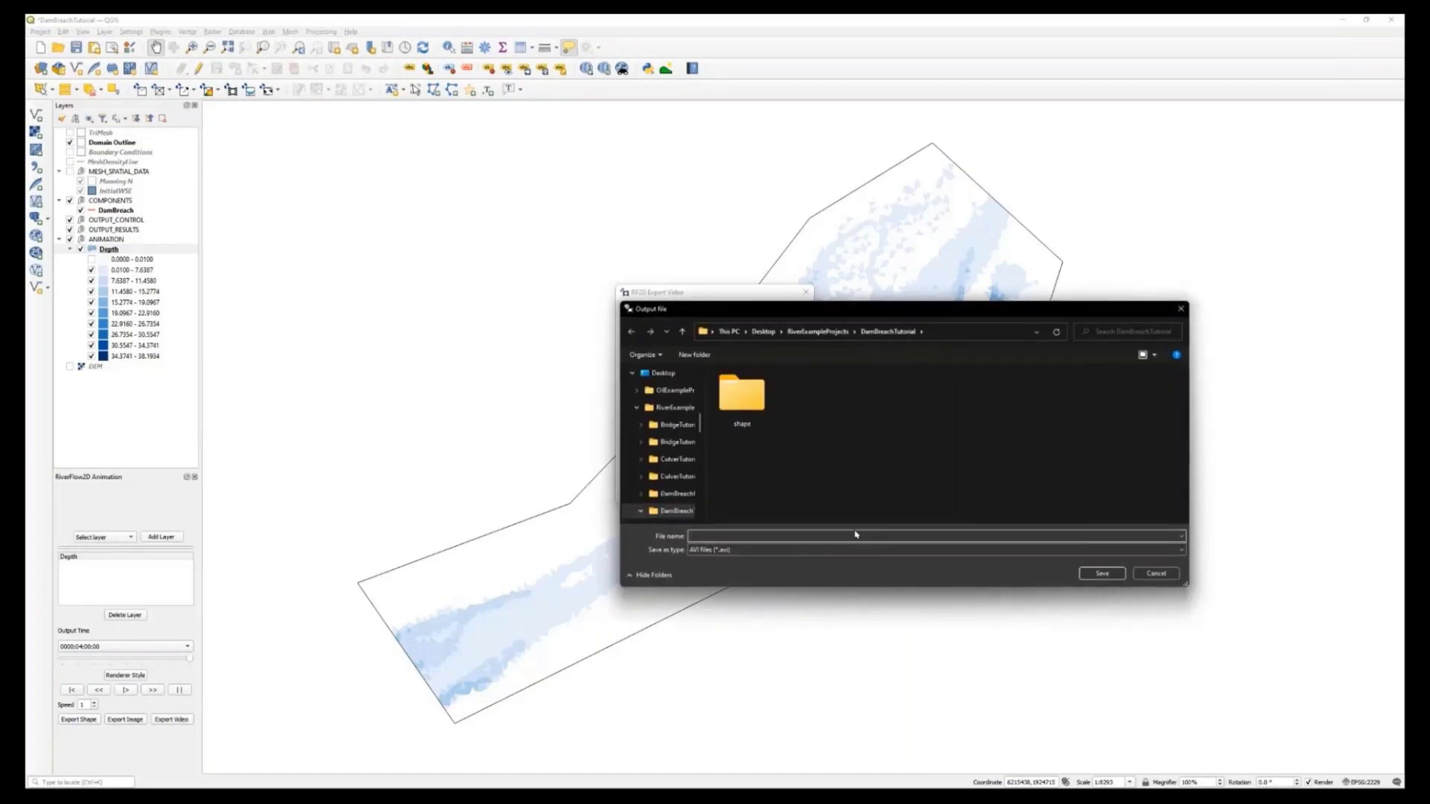
{"action": "type", "text": "animation"}
{"action": "left_click", "coordinate": [1101, 574]}
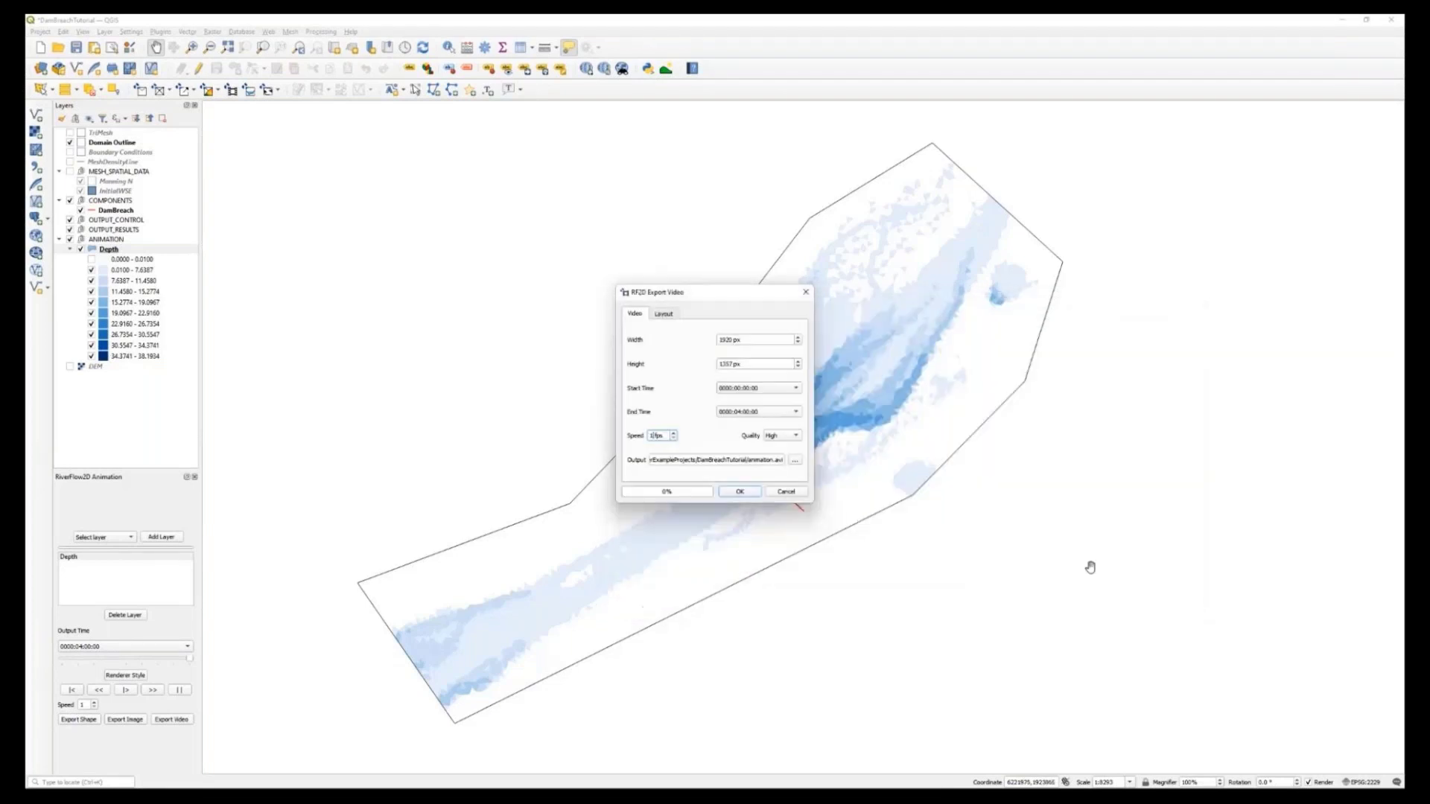
{"action": "left_click", "coordinate": [740, 492]}
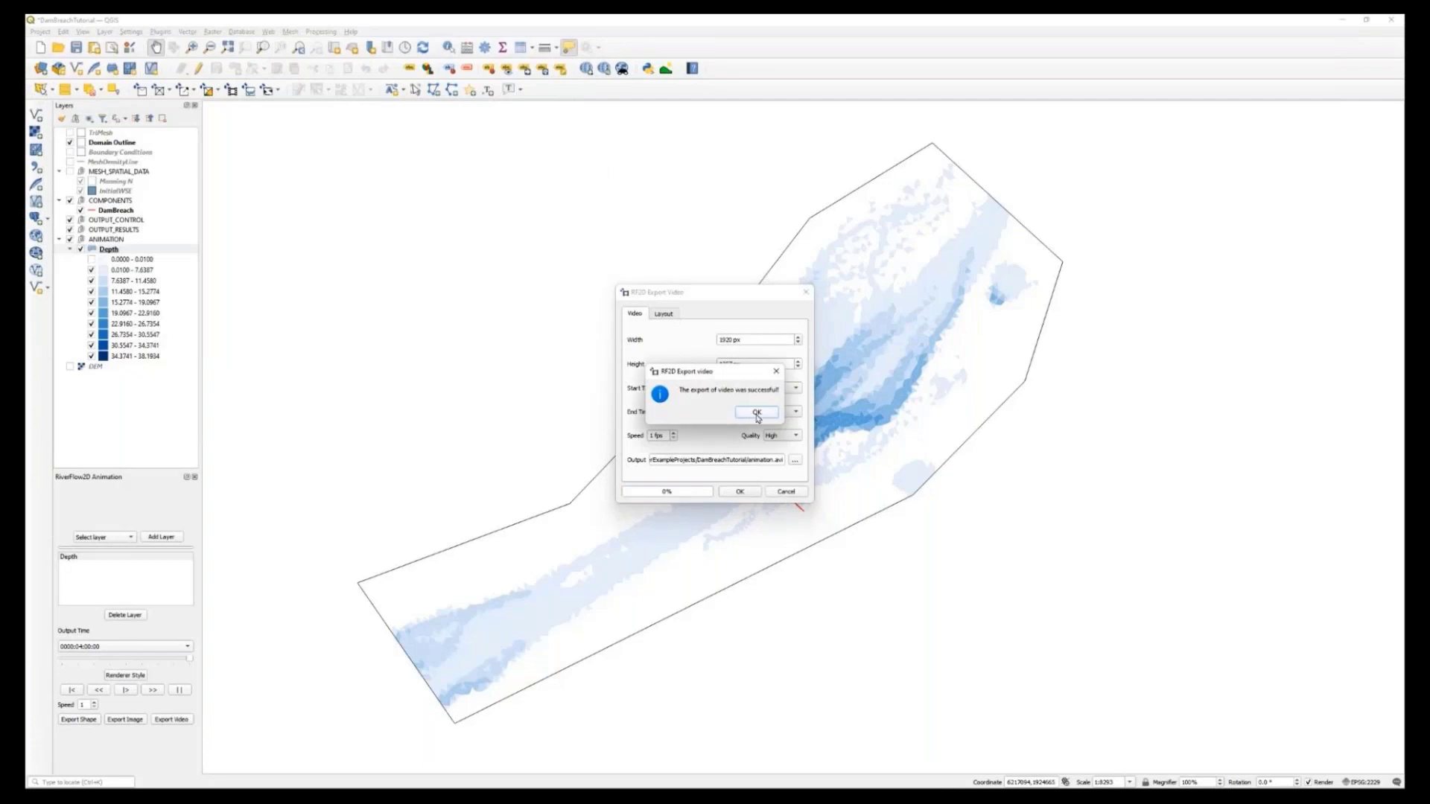
{"action": "left_click", "coordinate": [757, 412]}
Step: Start opening another project, saving the current DamBreachTutorial project
{"action": "left_click", "coordinate": [40, 31]}
{"action": "left_click", "coordinate": [56, 45]}
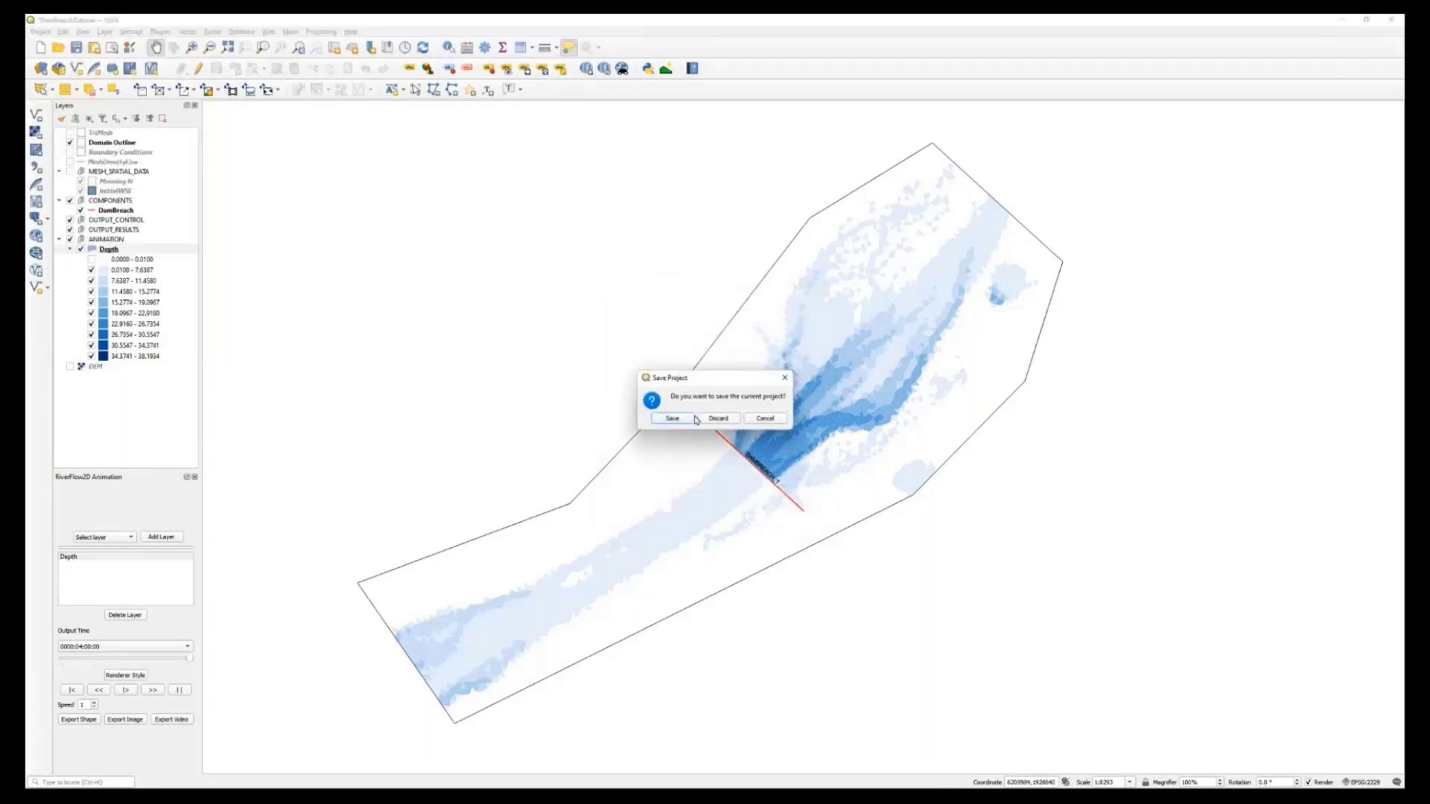
{"action": "left_click", "coordinate": [672, 419]}
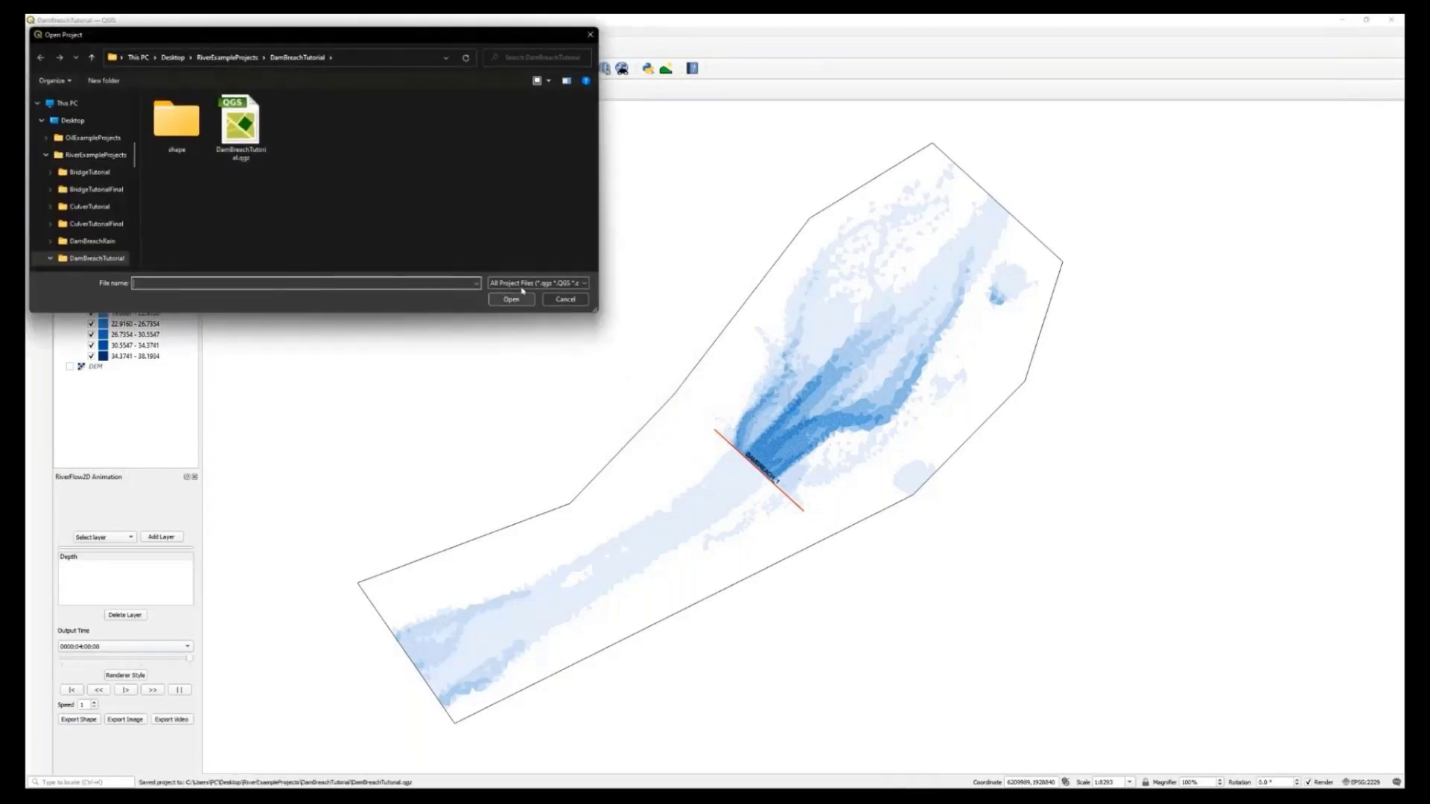
Step: List all files in the DamBreachTutorial folder with the *.* filter and play the animation.avi video
{"action": "left_click", "coordinate": [538, 283]}
{"action": "left_click", "coordinate": [536, 292]}
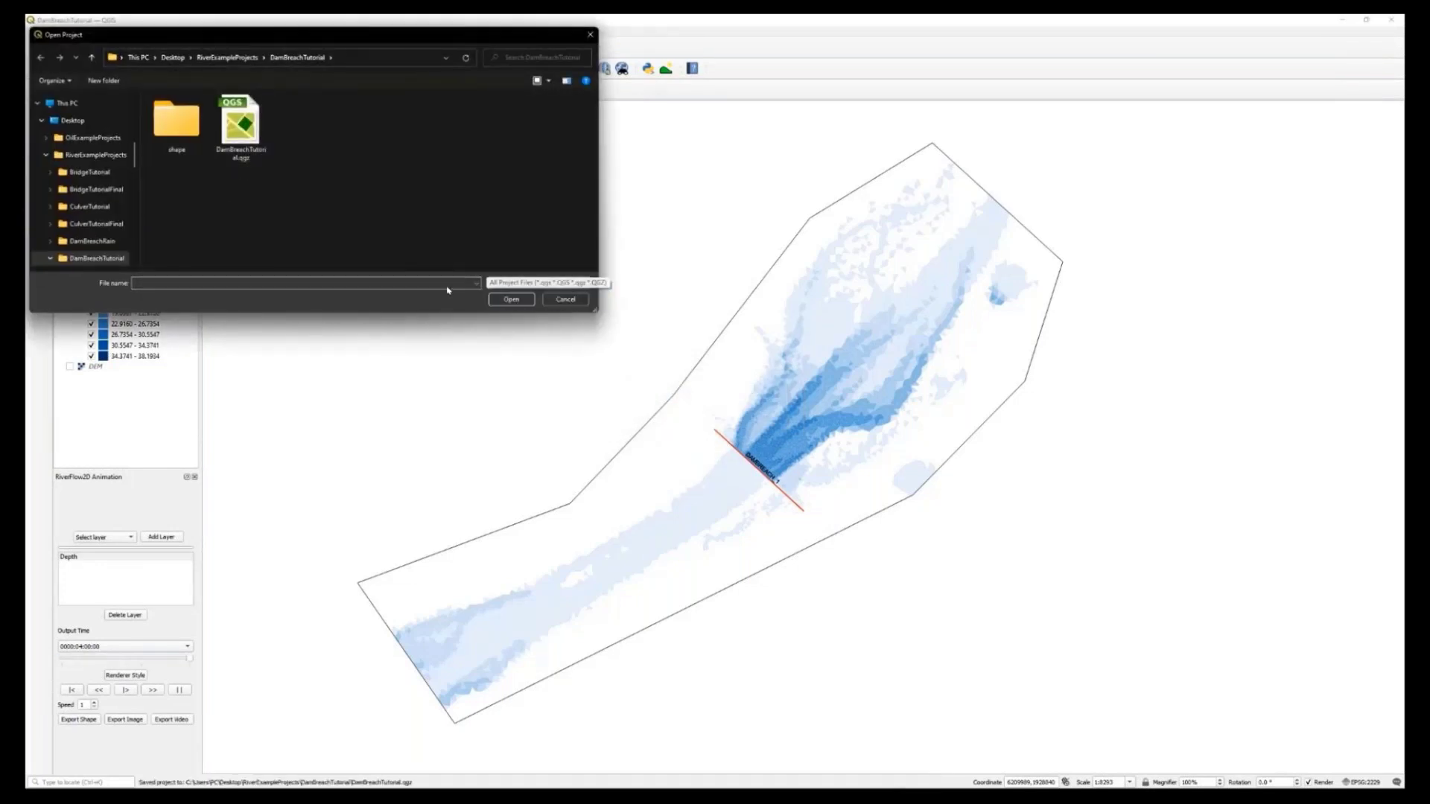
{"action": "left_click", "coordinate": [441, 284]}
{"action": "type", "text": "*.*"}
{"action": "key", "text": "Return"}
{"action": "left_click", "coordinate": [301, 125]}
{"action": "right_click", "coordinate": [301, 135]}
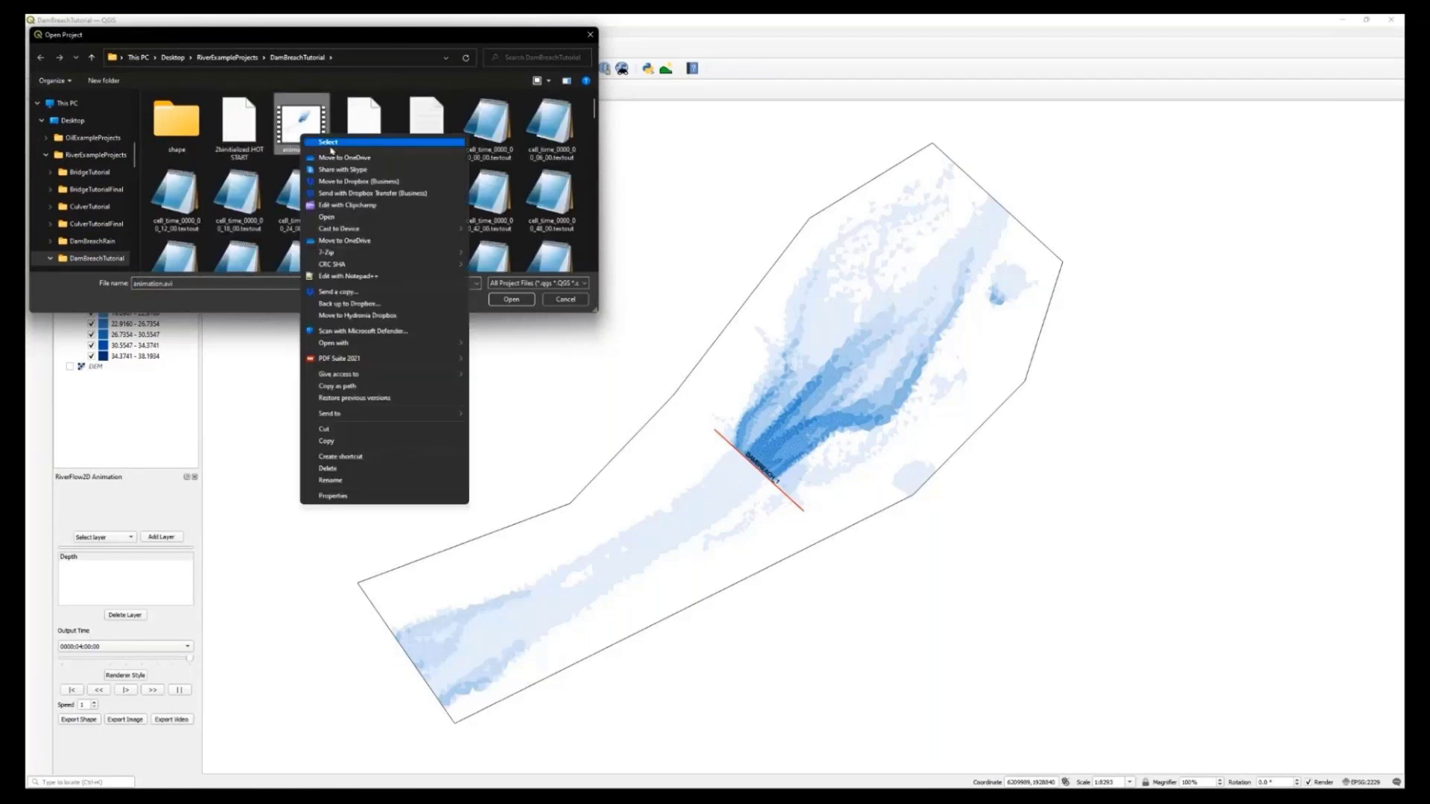
{"action": "left_click", "coordinate": [365, 218]}
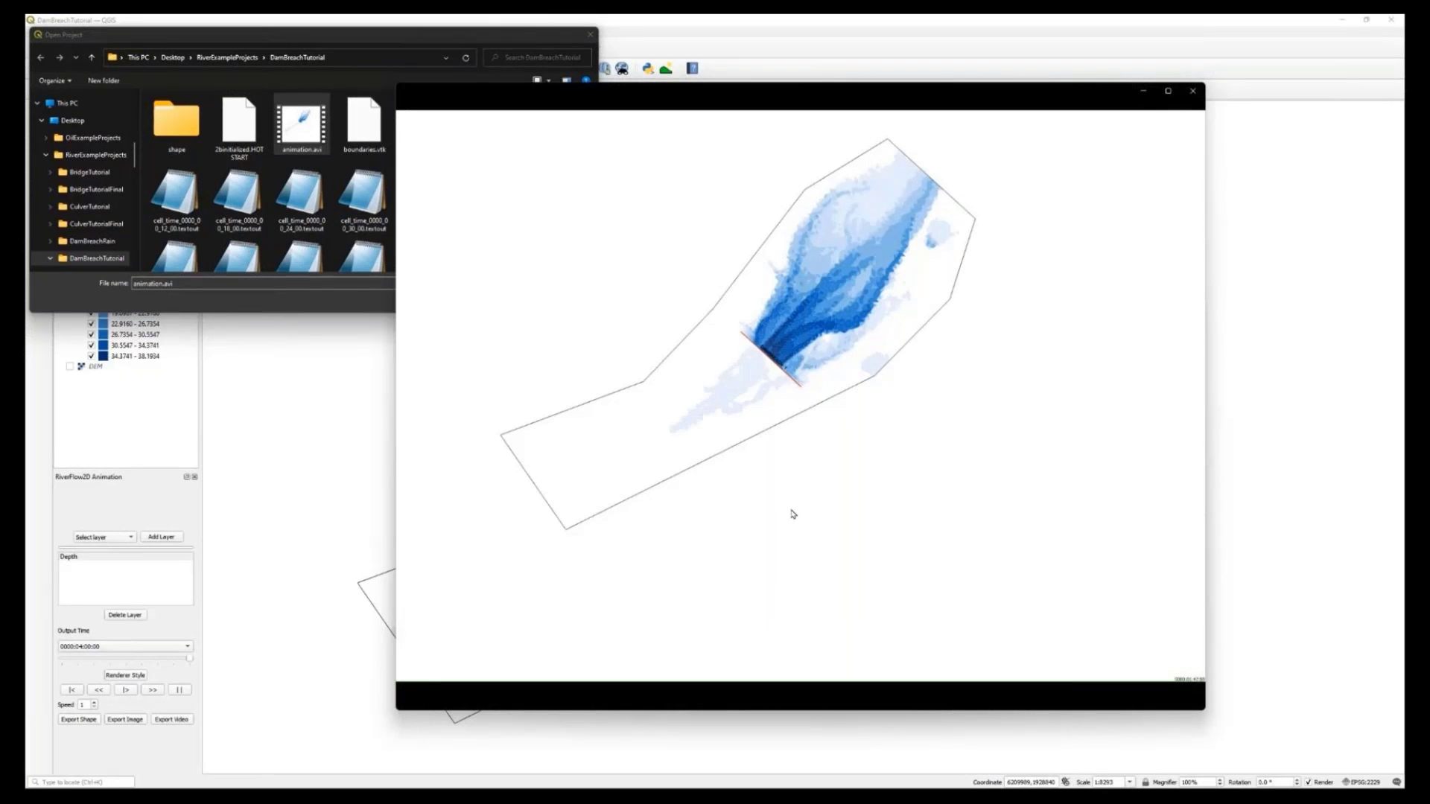
{"action": "mouse_move", "coordinate": [793, 512]}
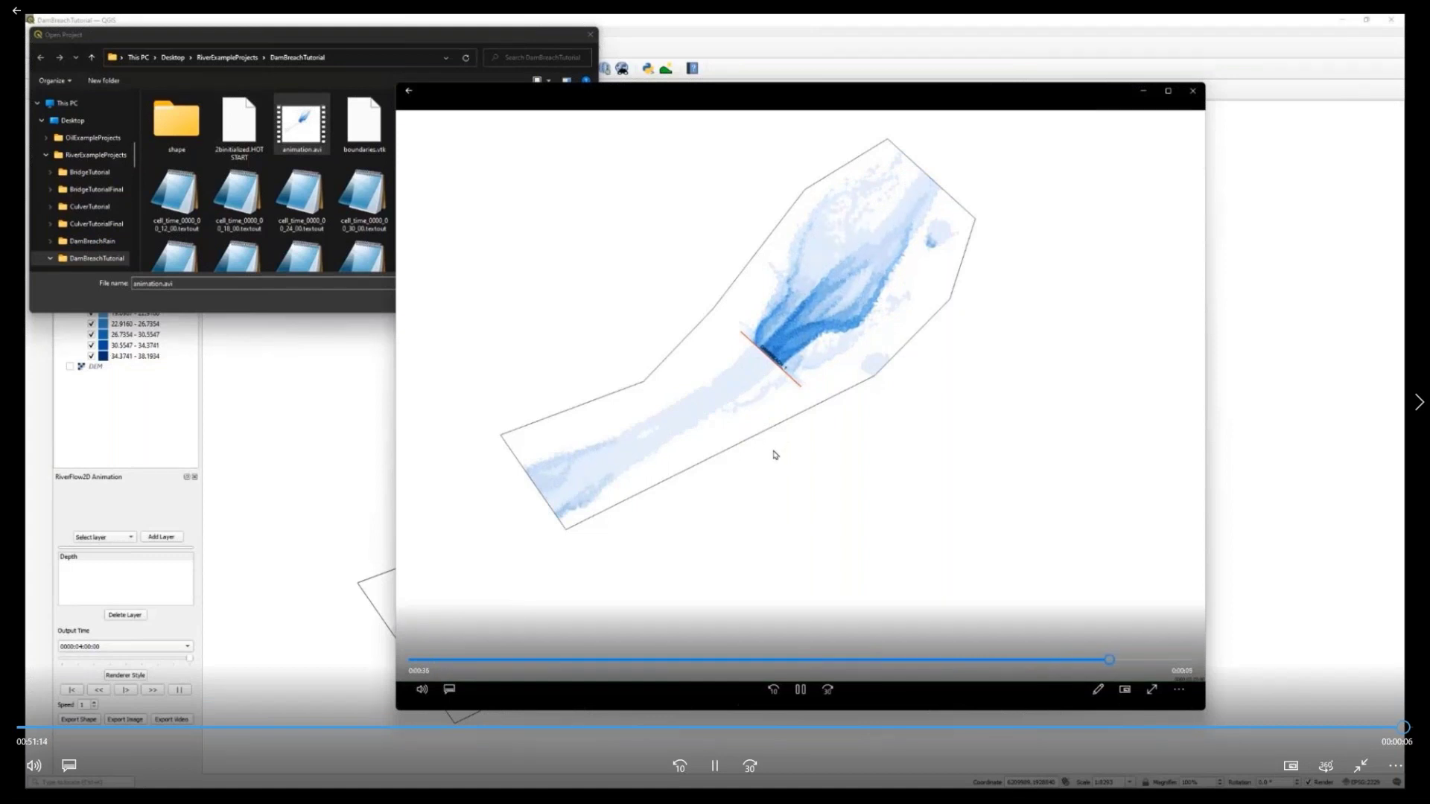
{"action": "mouse_move", "coordinate": [940, 795]}
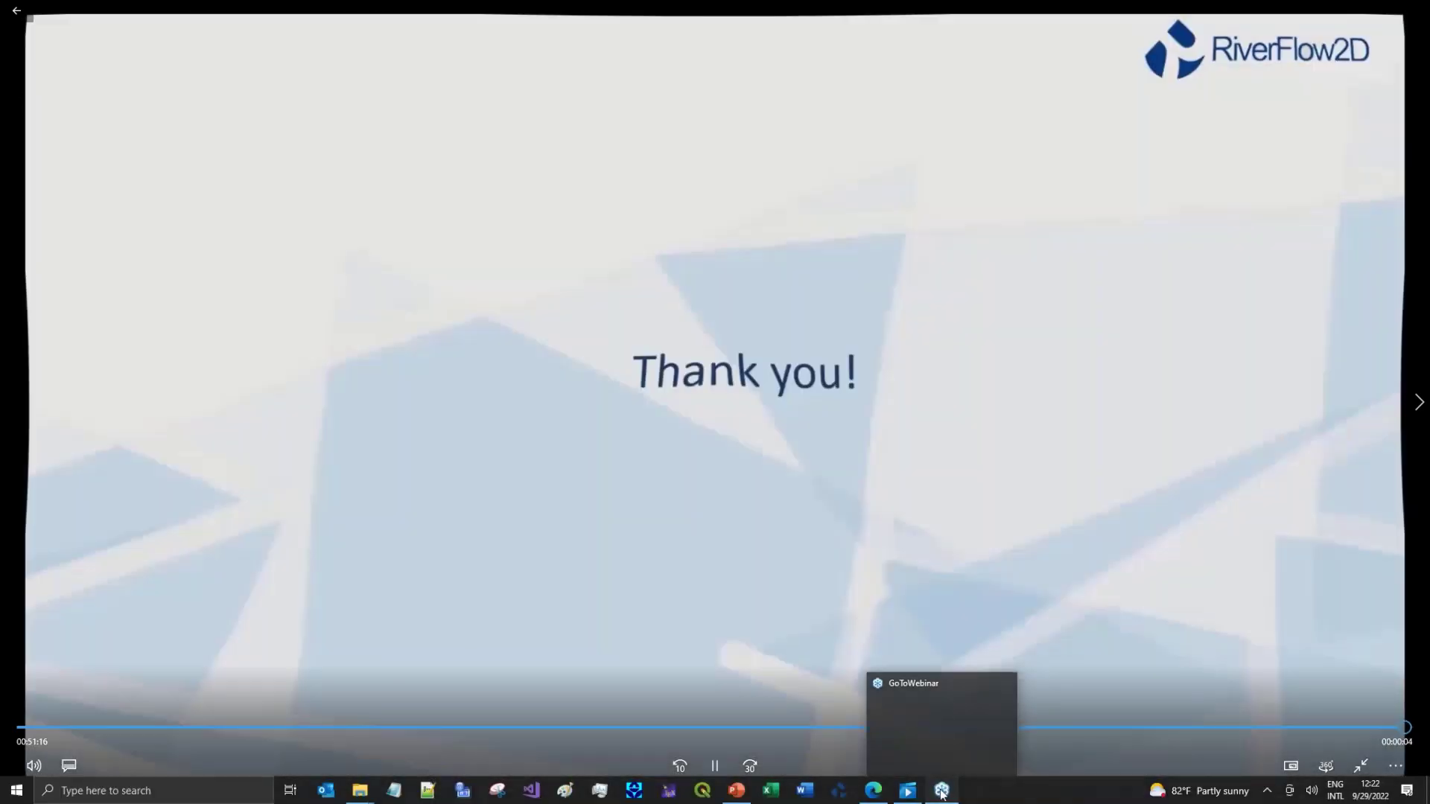
{"action": "left_click", "coordinate": [941, 795]}
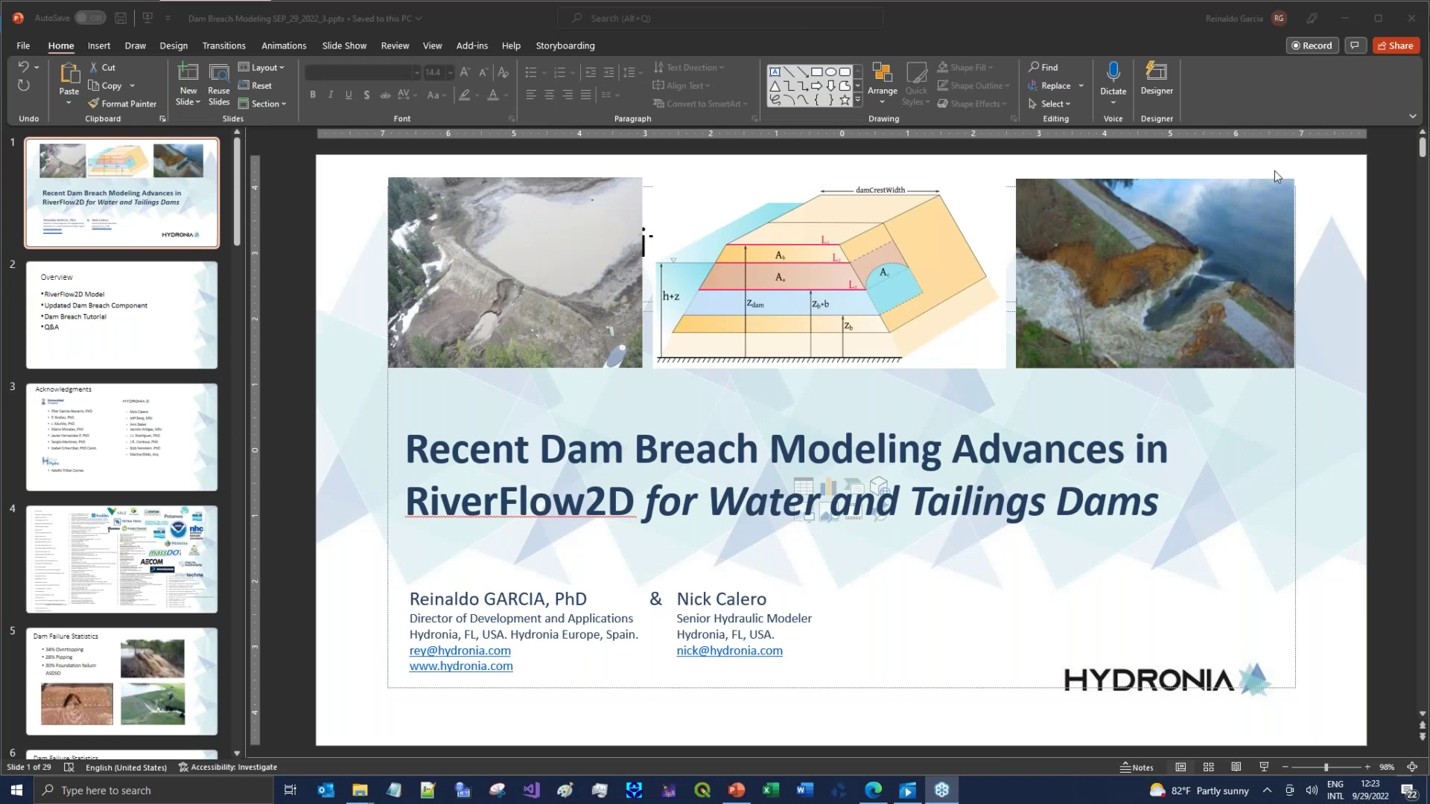